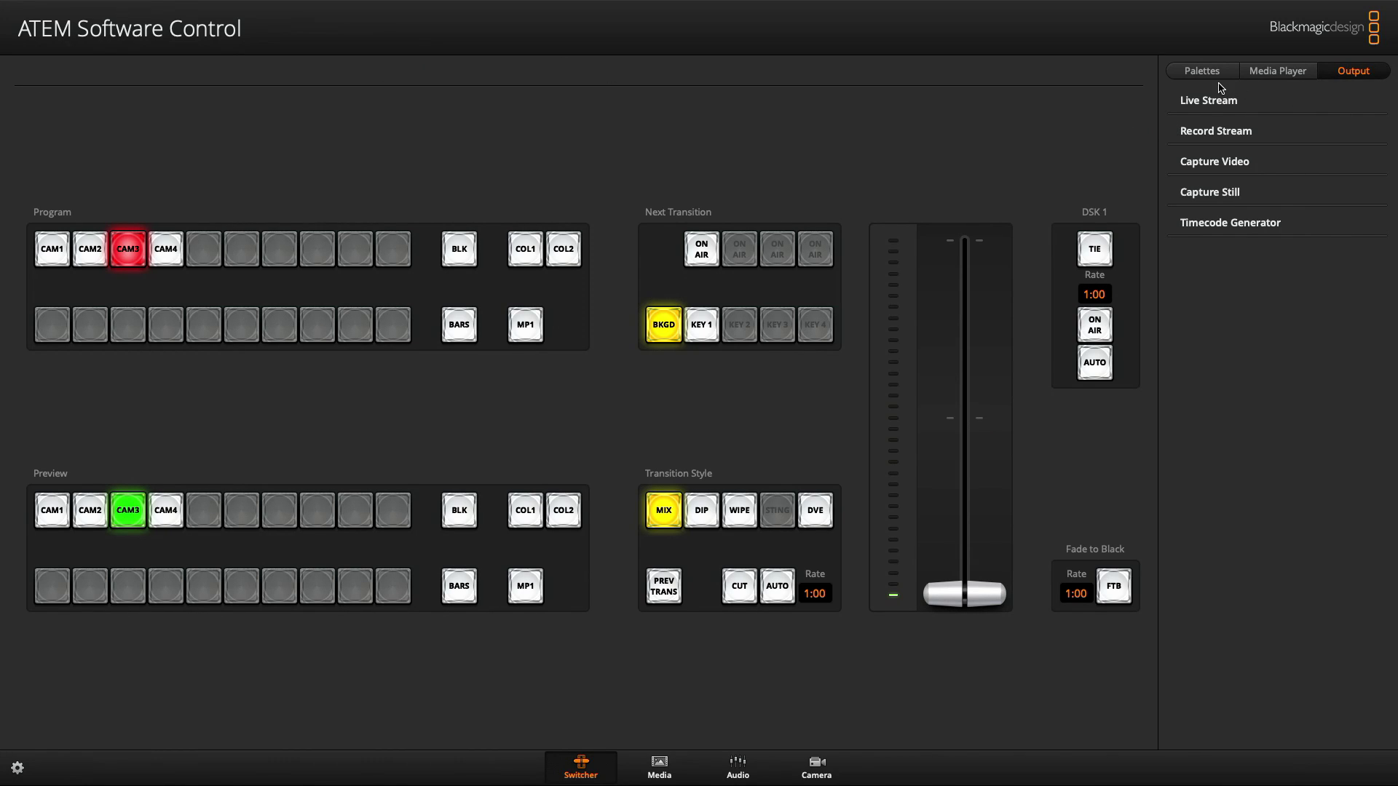
Expand Record Stream and Live Stream to show Facebook, the Default server and HyperDeck High quality
click(1212, 138)
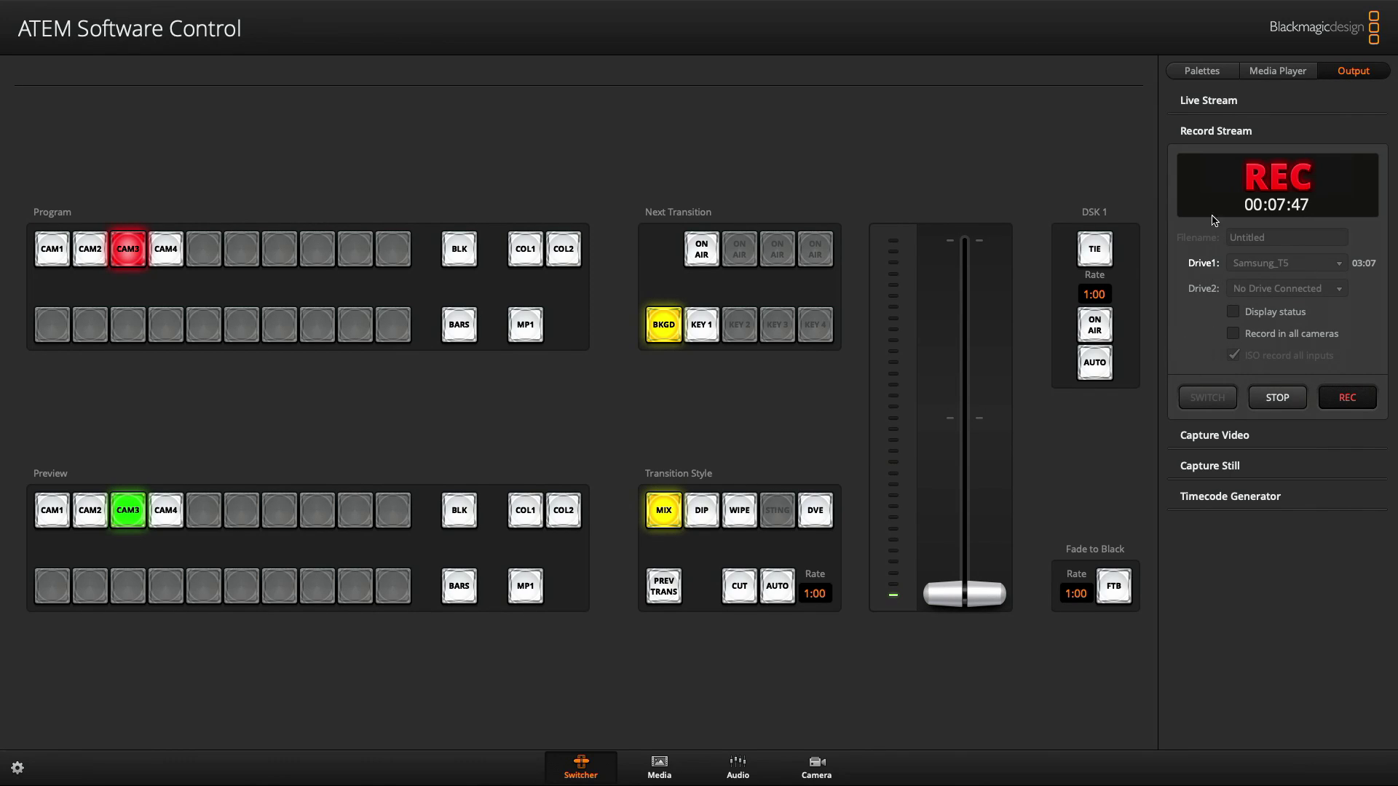
click(1218, 102)
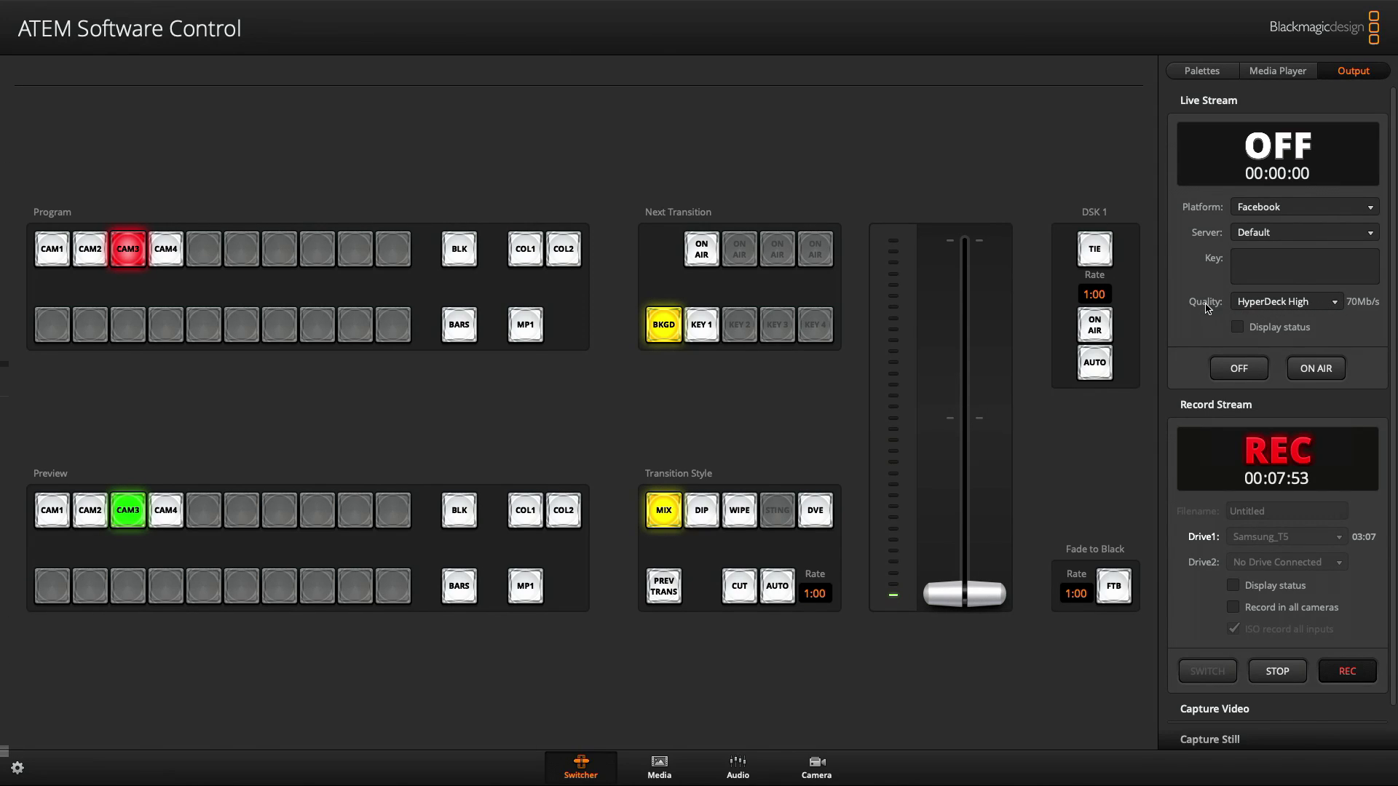
click(1295, 303)
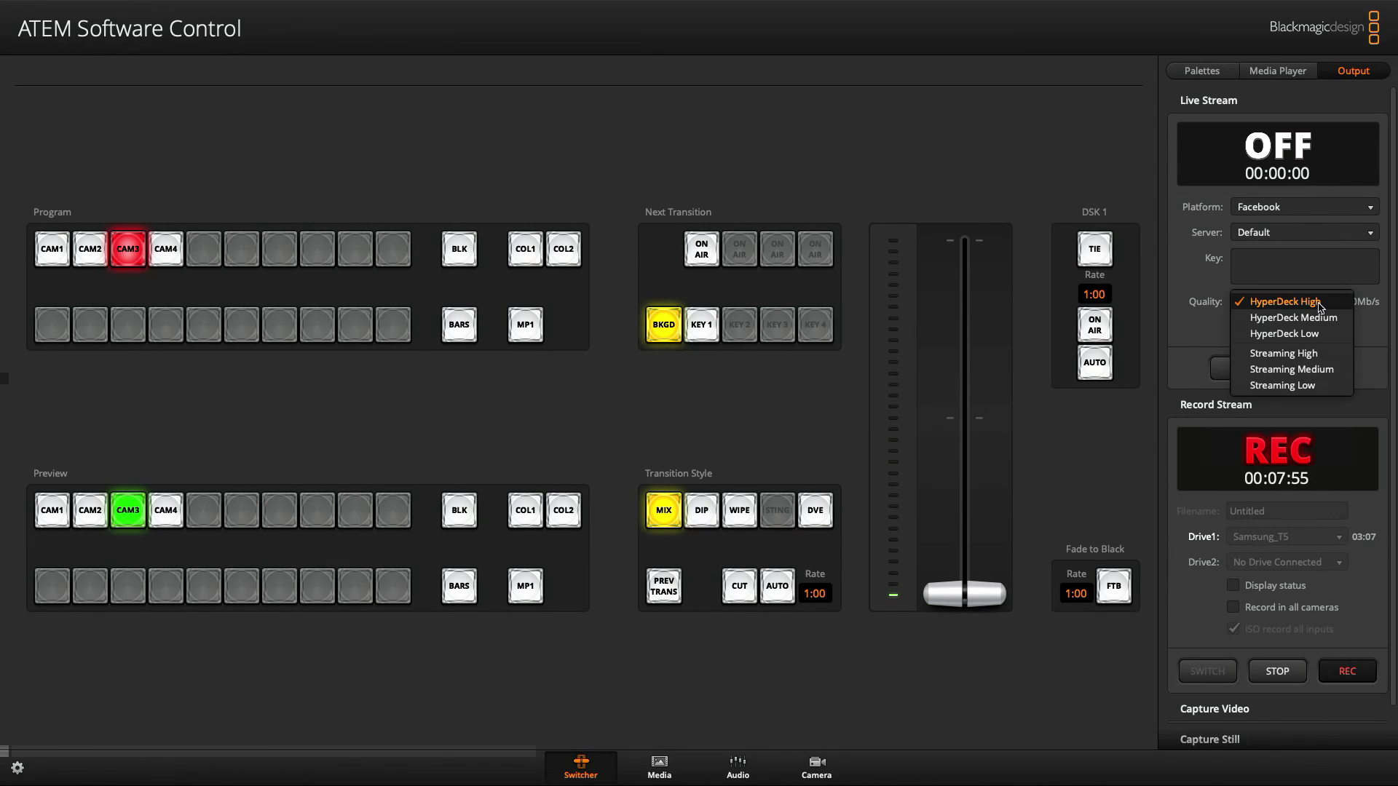
click(1315, 303)
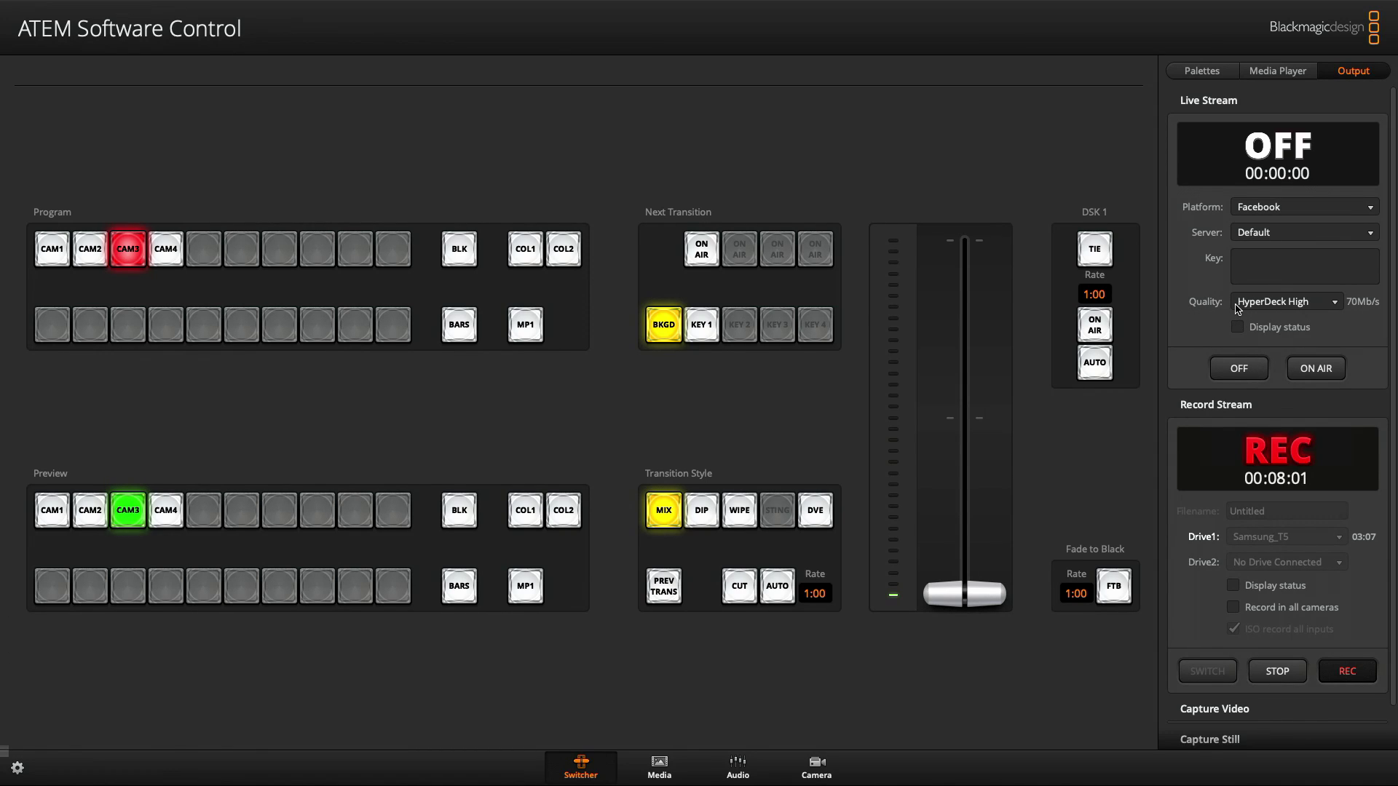
click(1331, 303)
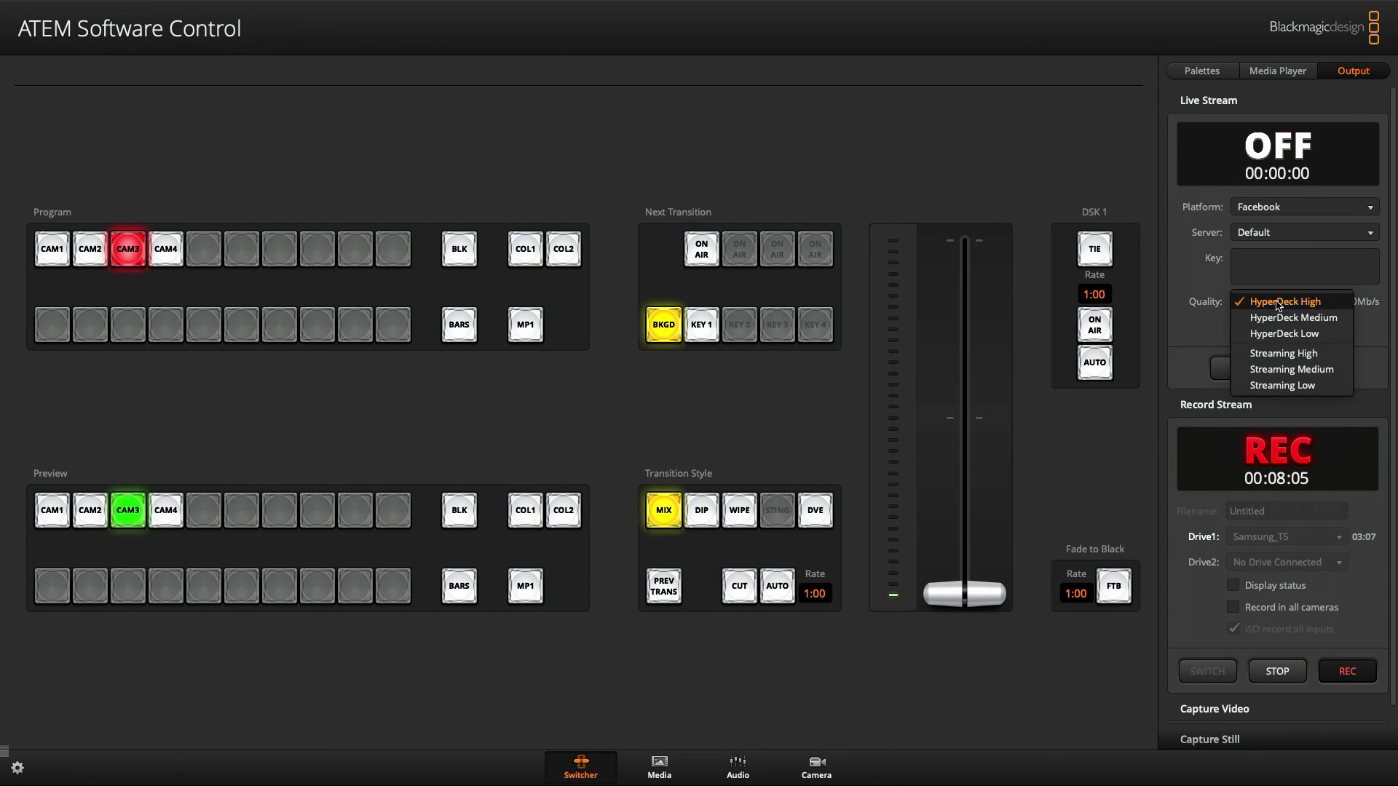
click(1364, 310)
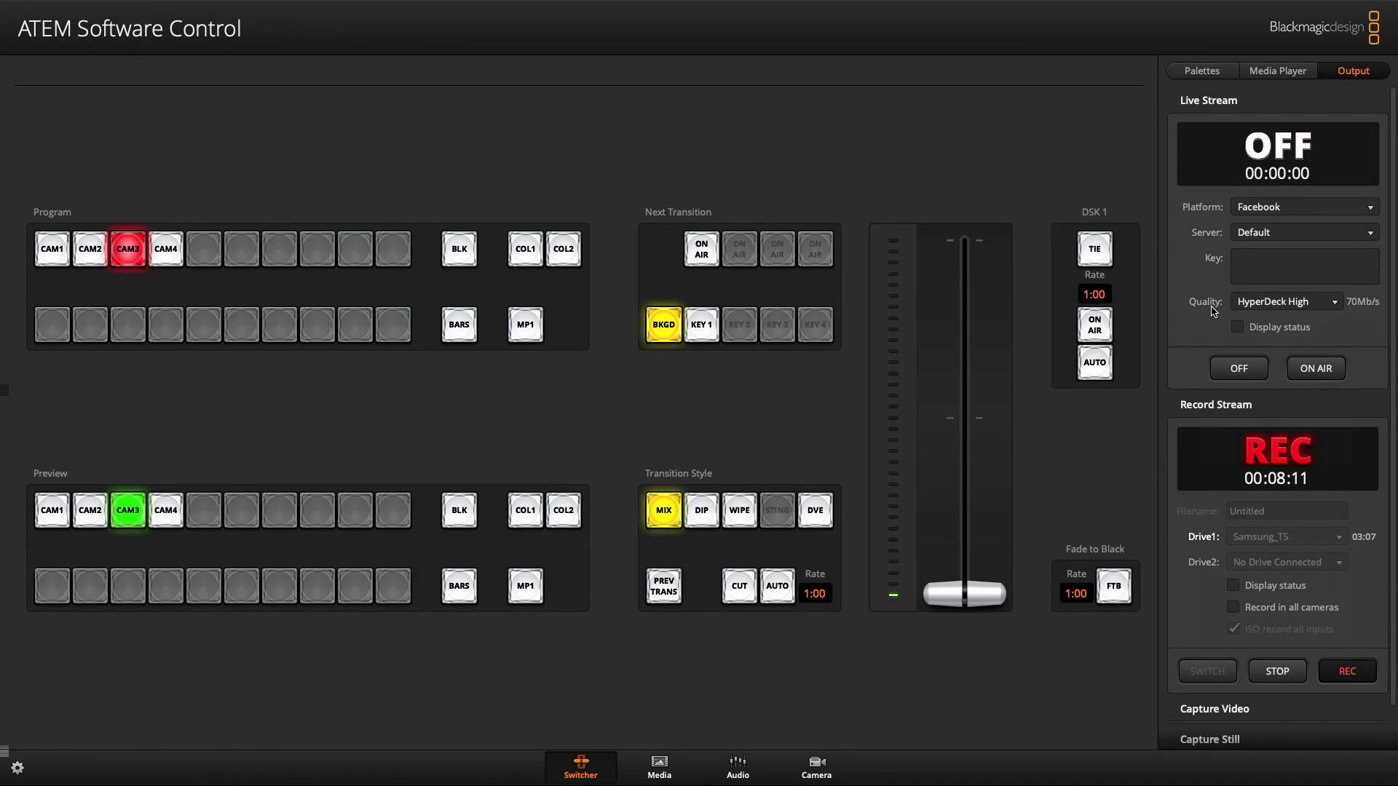
click(1277, 305)
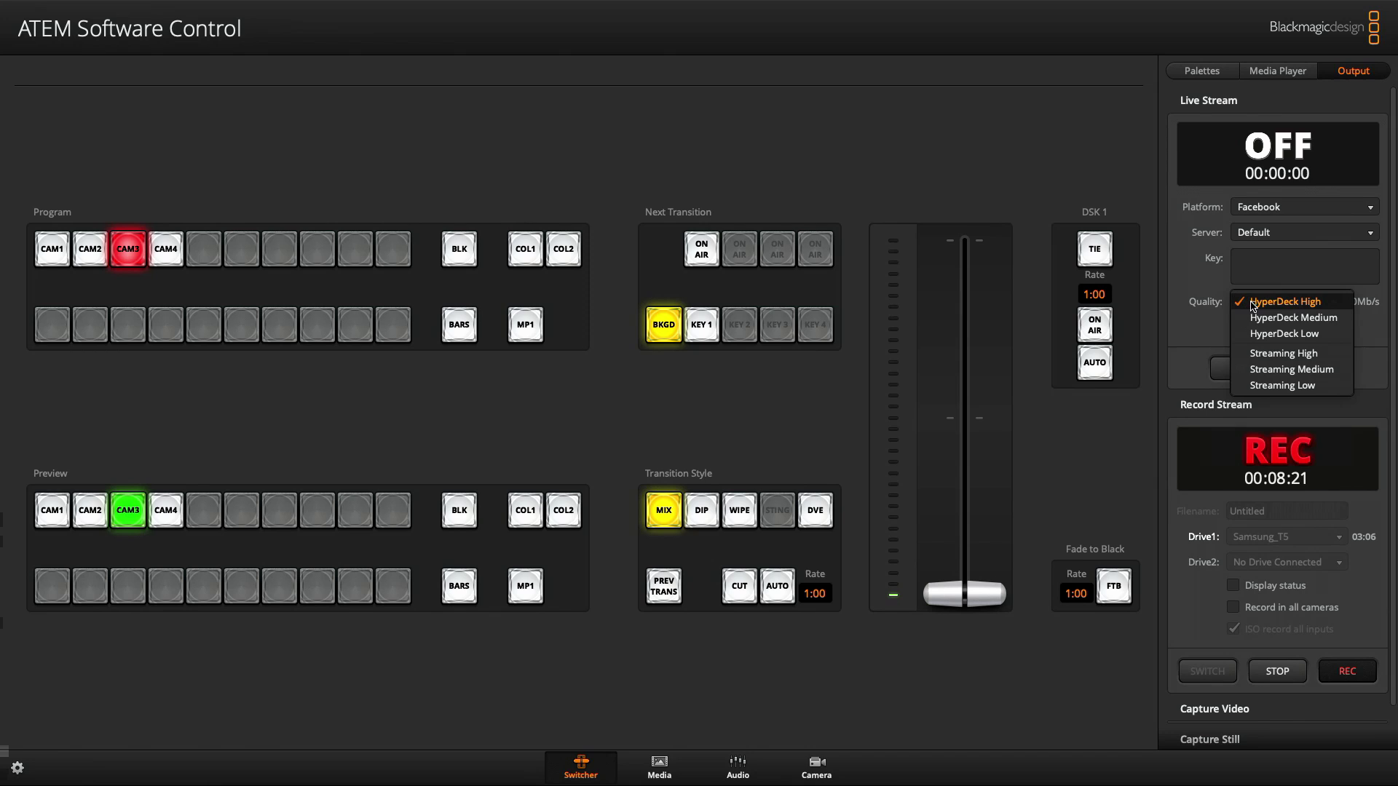
click(1285, 301)
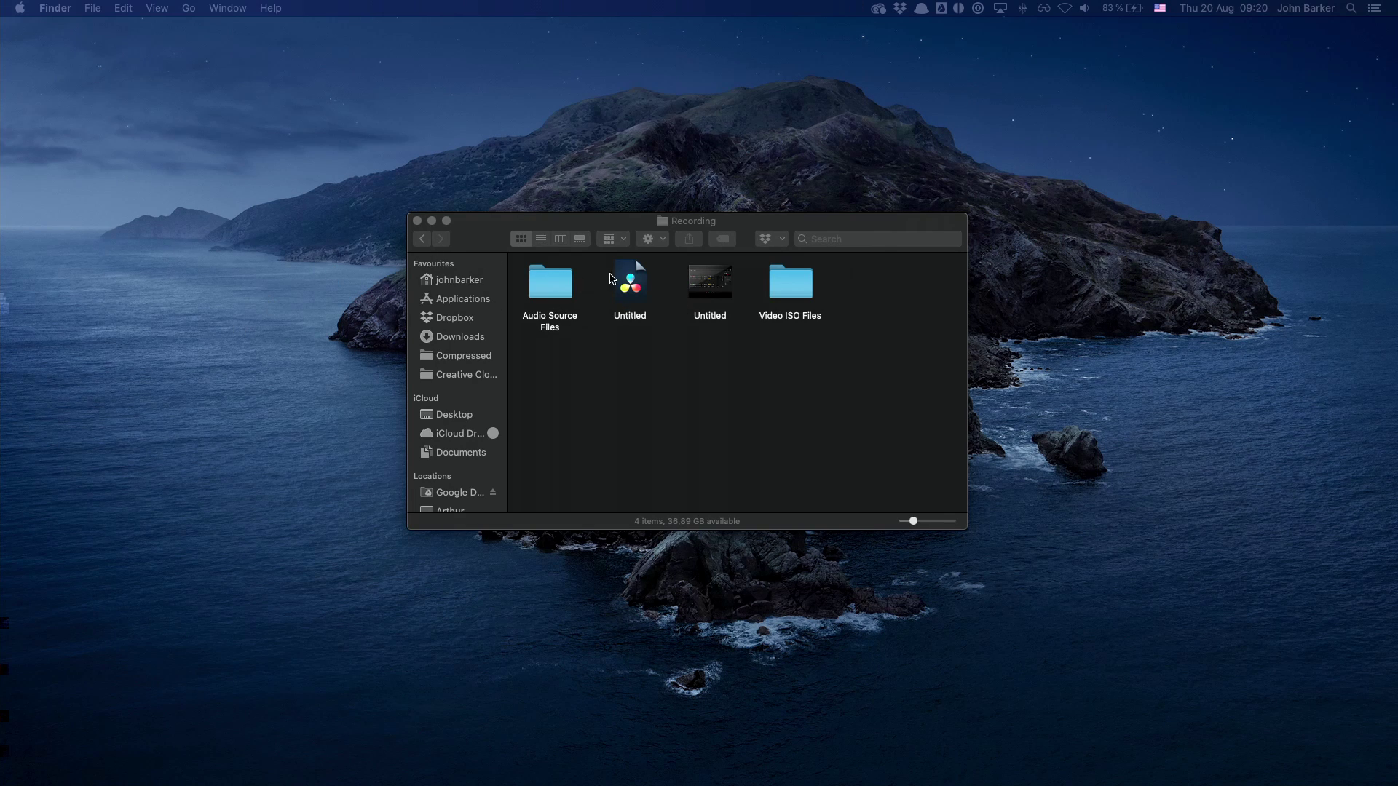
drag(631, 225, 616, 223)
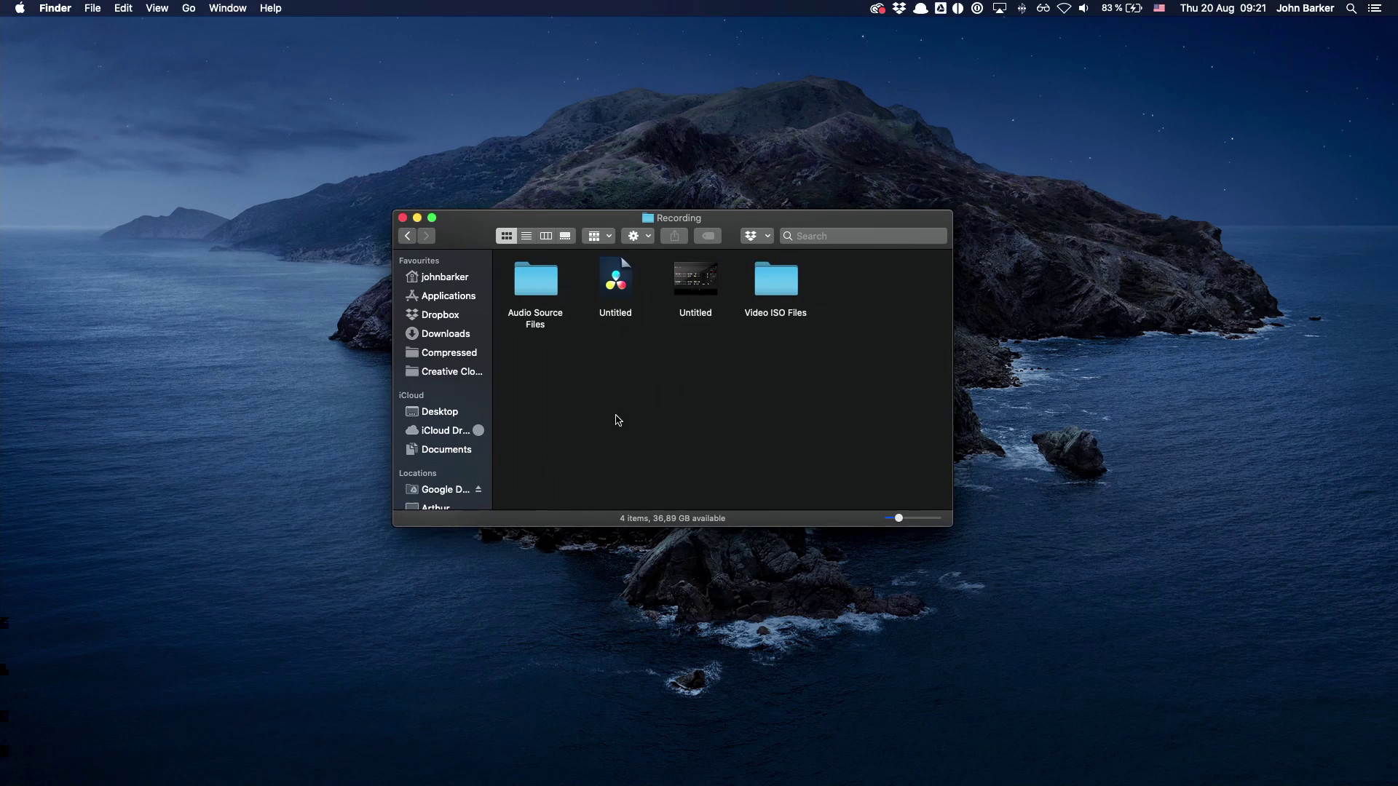
click(538, 281)
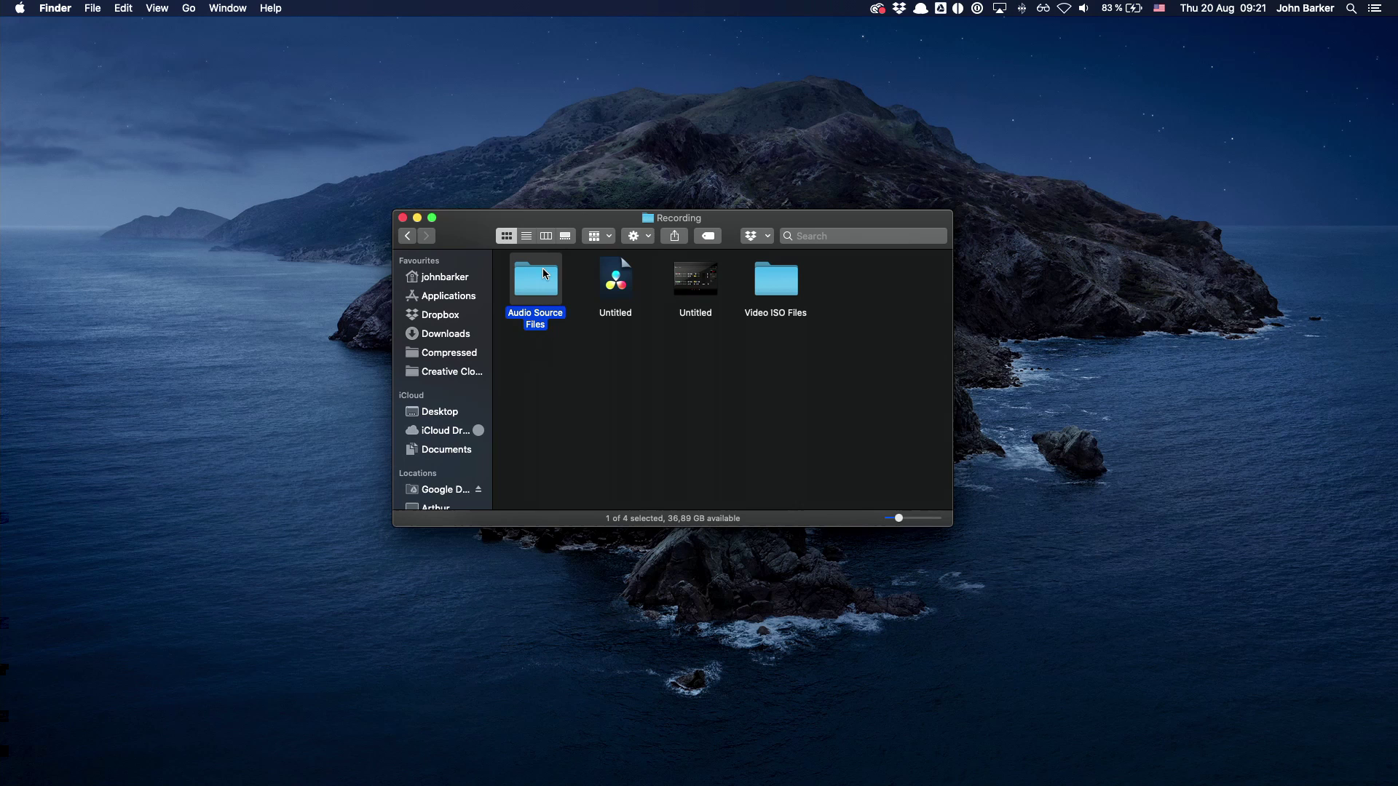
double_click(543, 283)
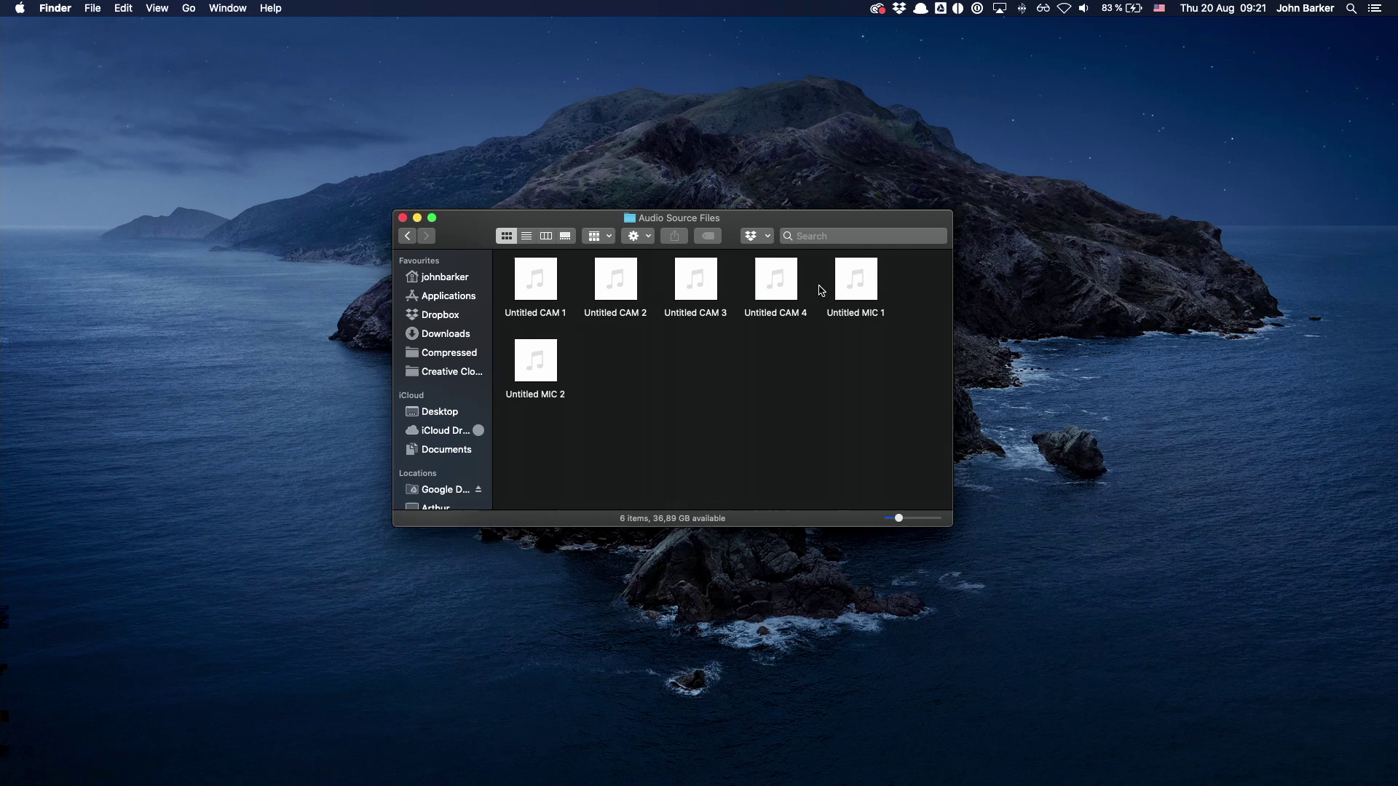
click(406, 236)
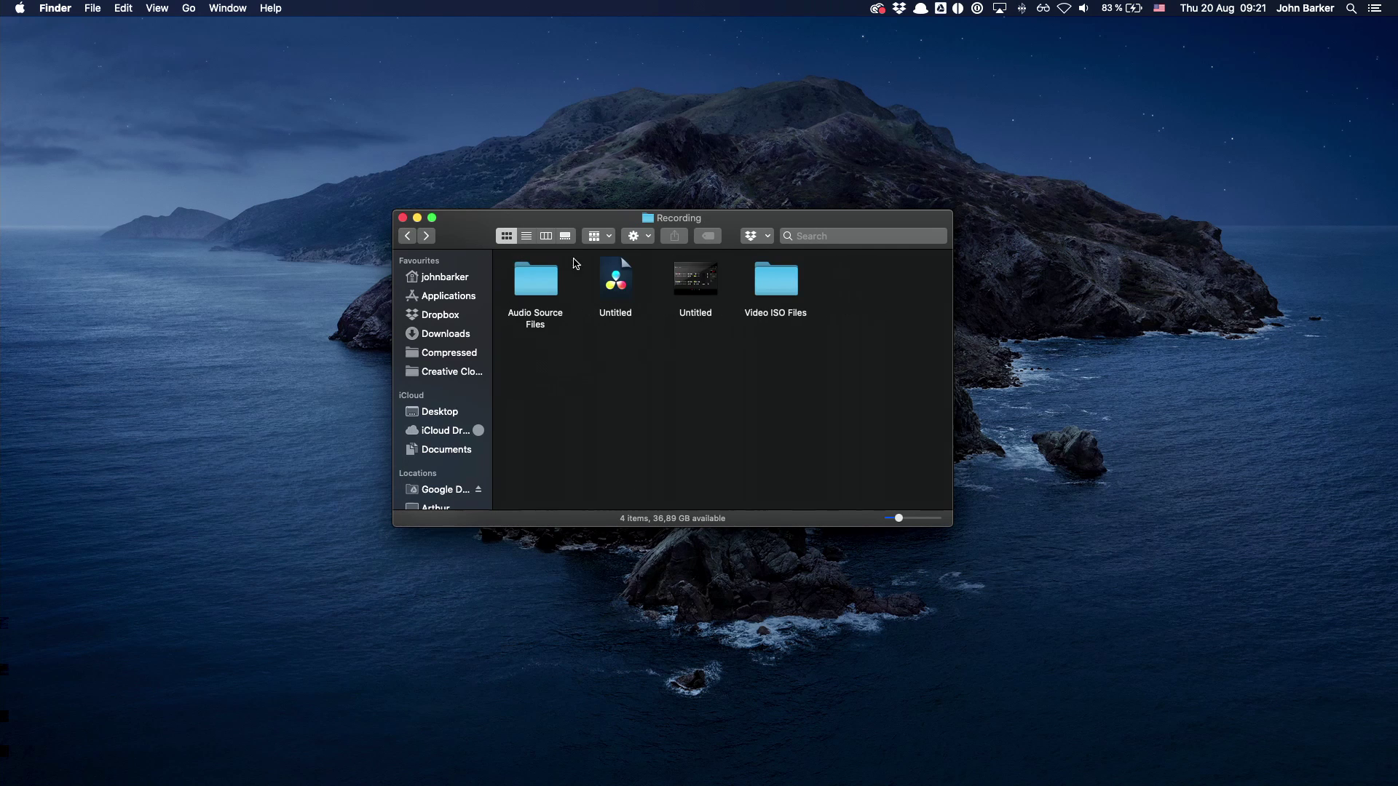
click(618, 299)
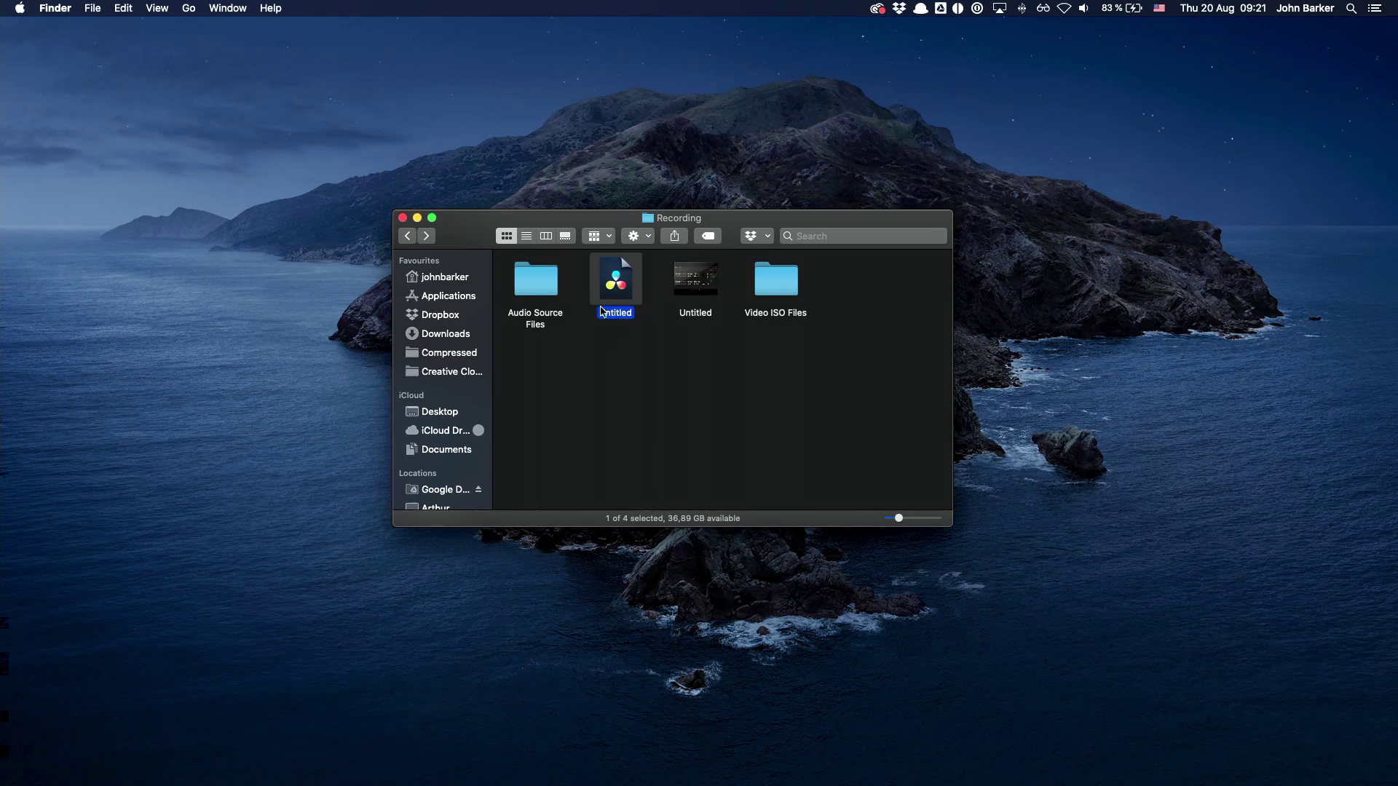
click(710, 350)
click(714, 294)
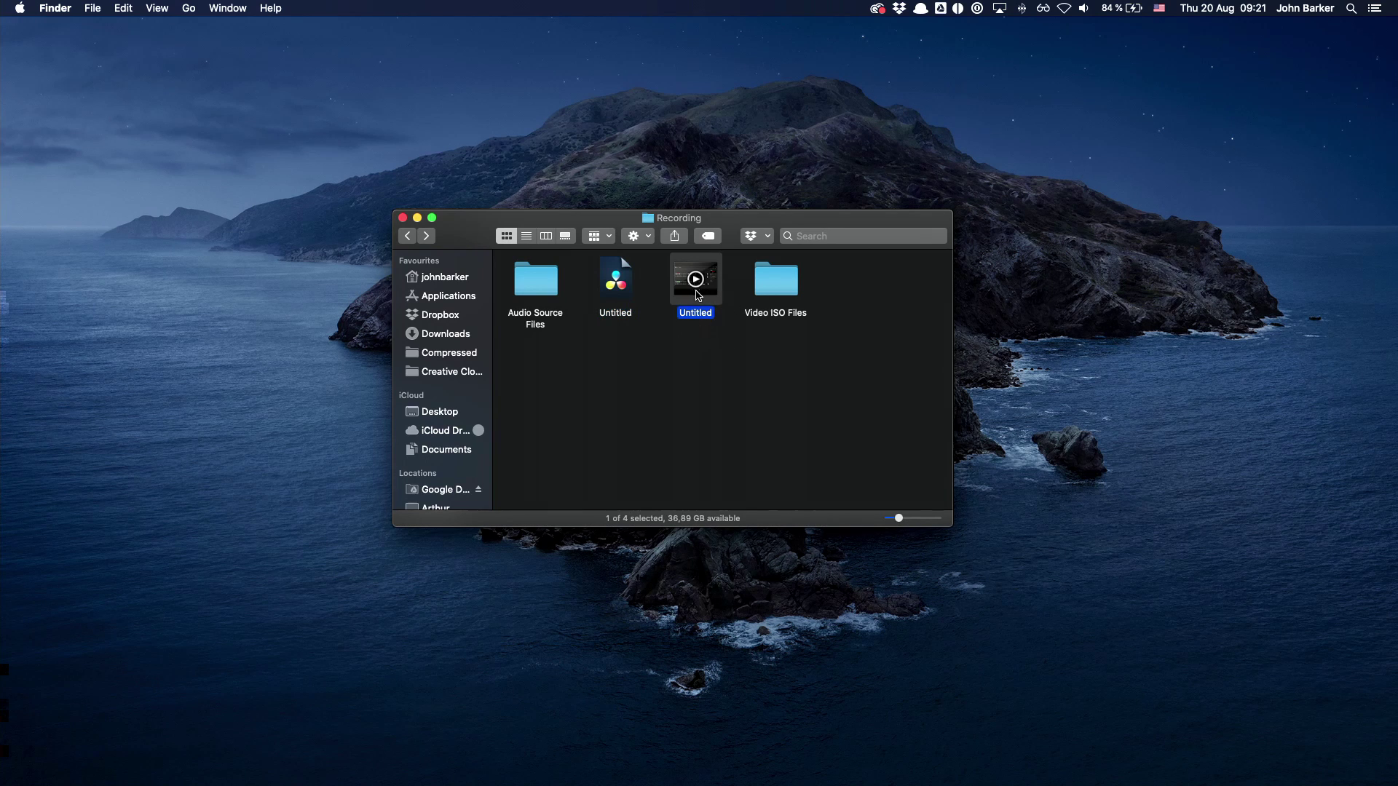
key(space)
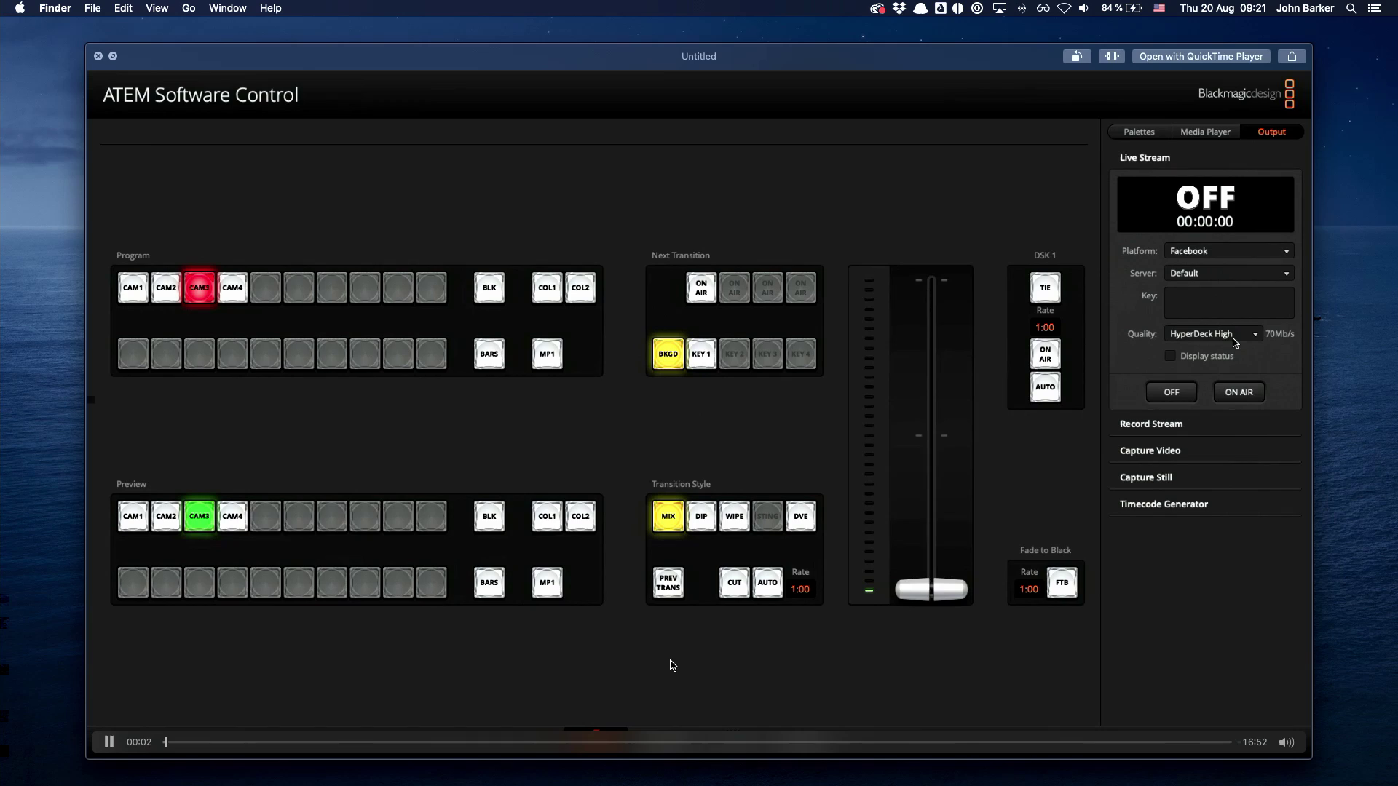
key(space)
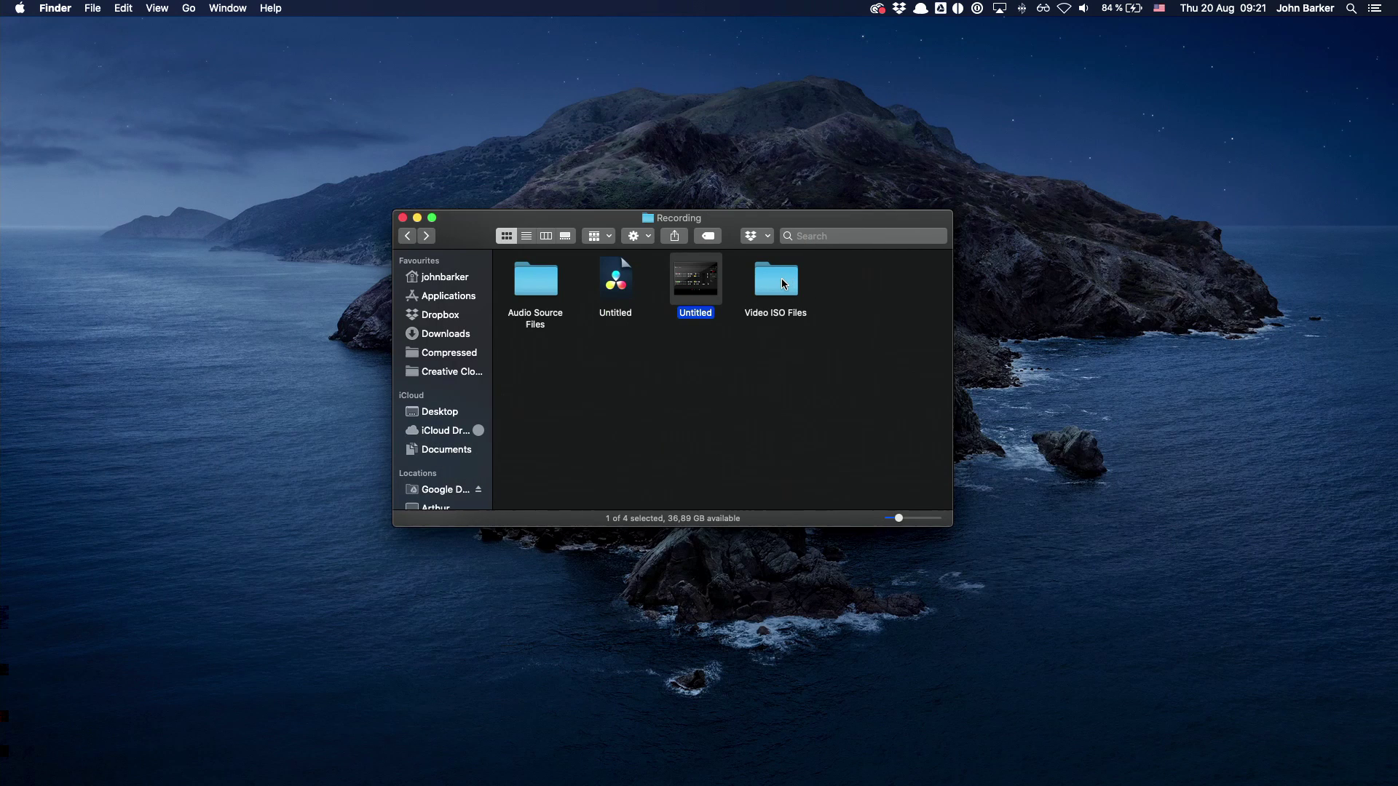
Open Video ISO Files and Quick Look the Untitled CAM 4 recording
double_click(784, 284)
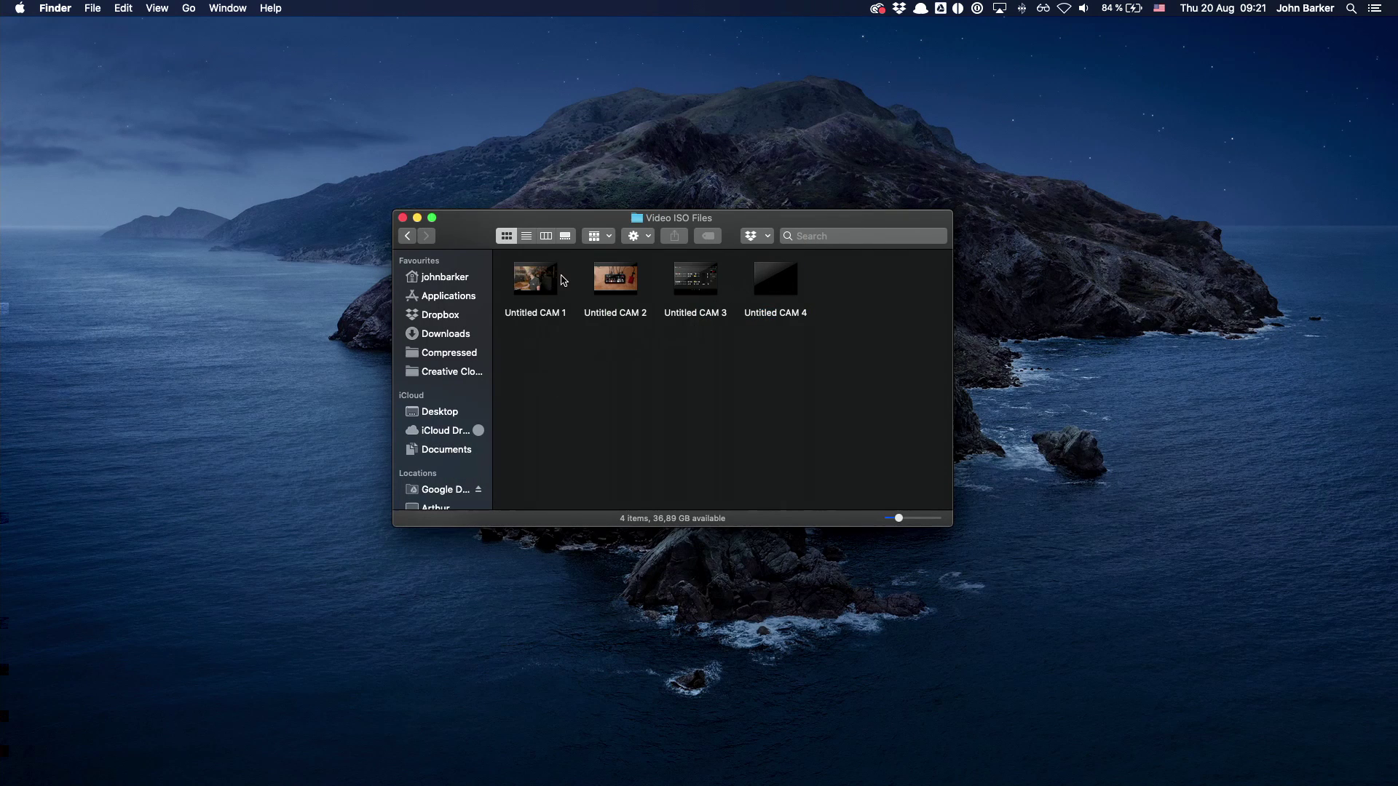
mouse_move(525, 308)
click(789, 300)
key(space)
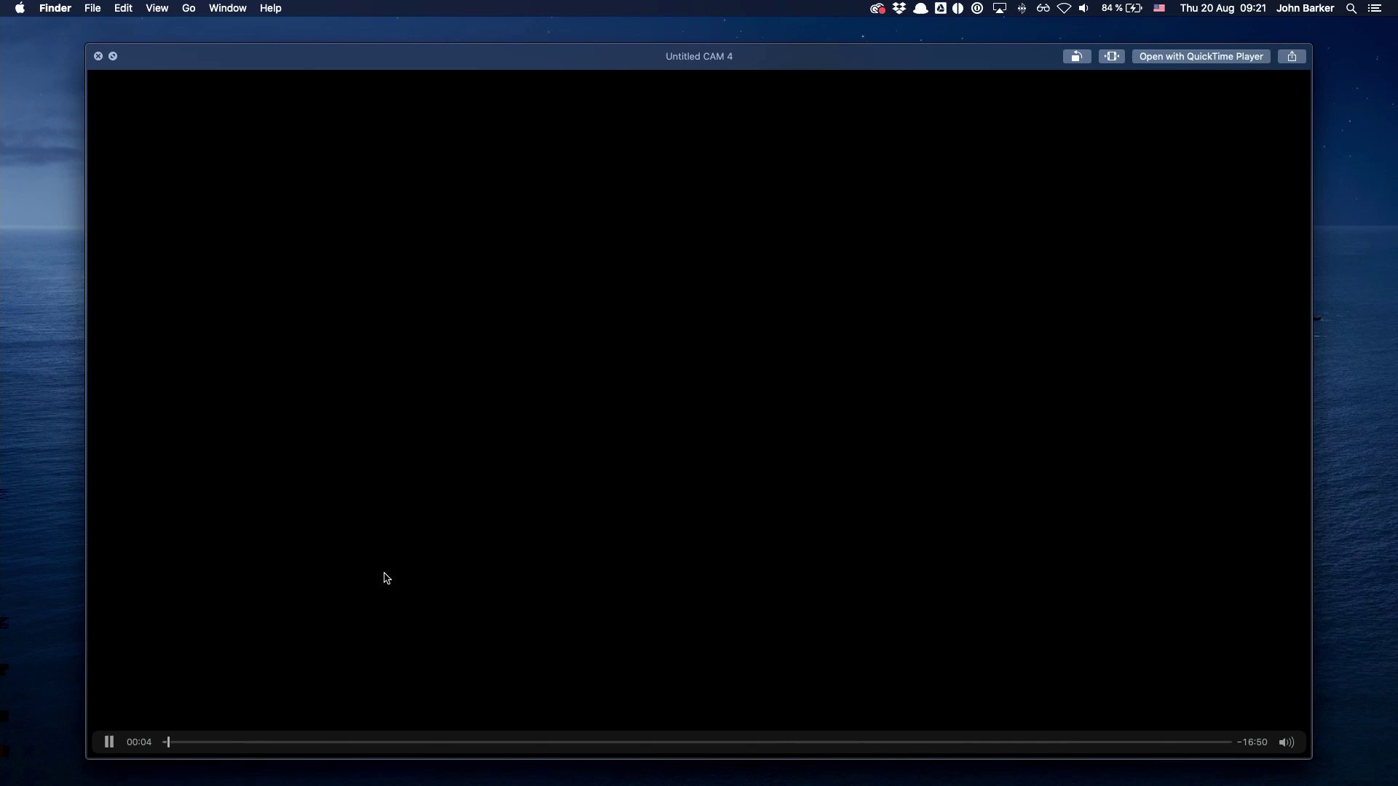
key(space)
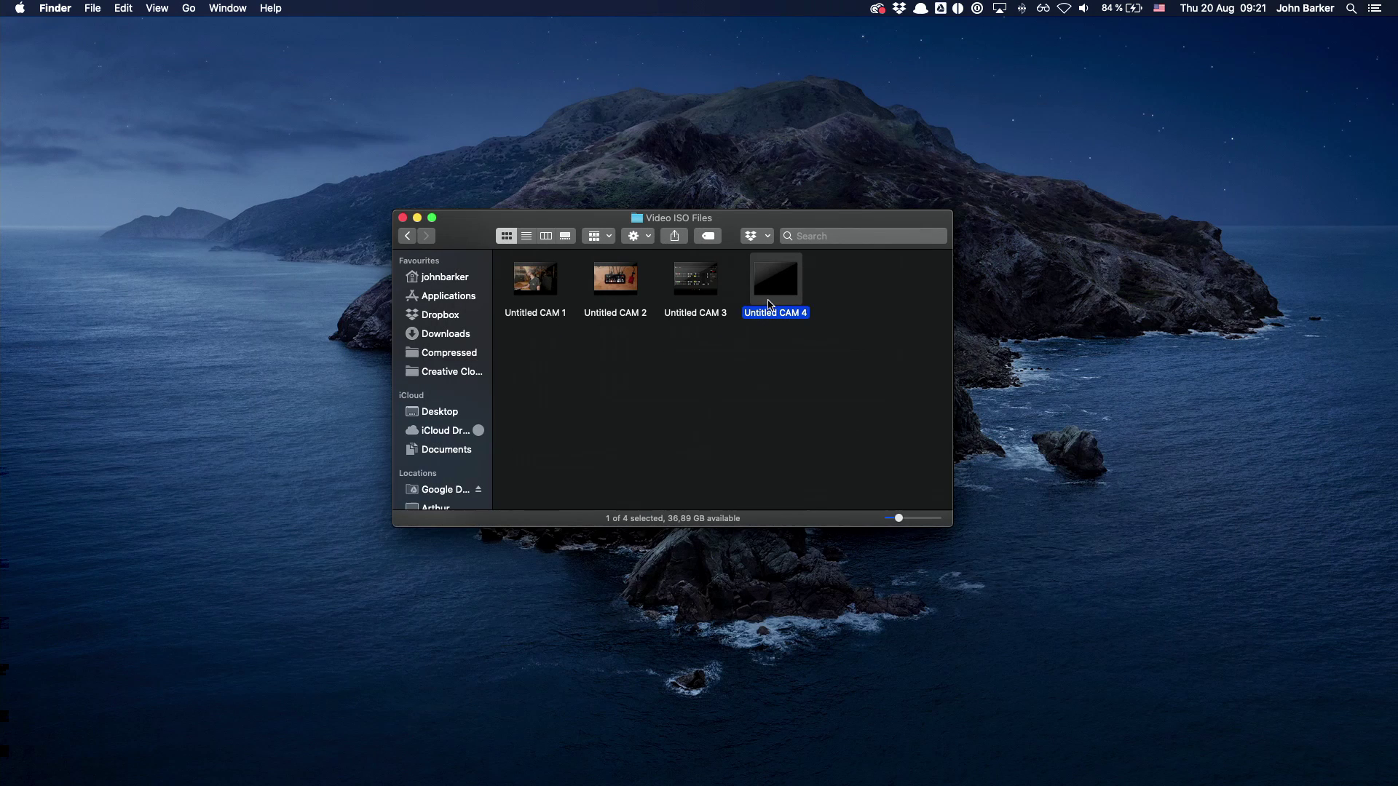
Check Untitled CAM 4's Get Info details (23,8 MB), then close the Info window
right_click(770, 305)
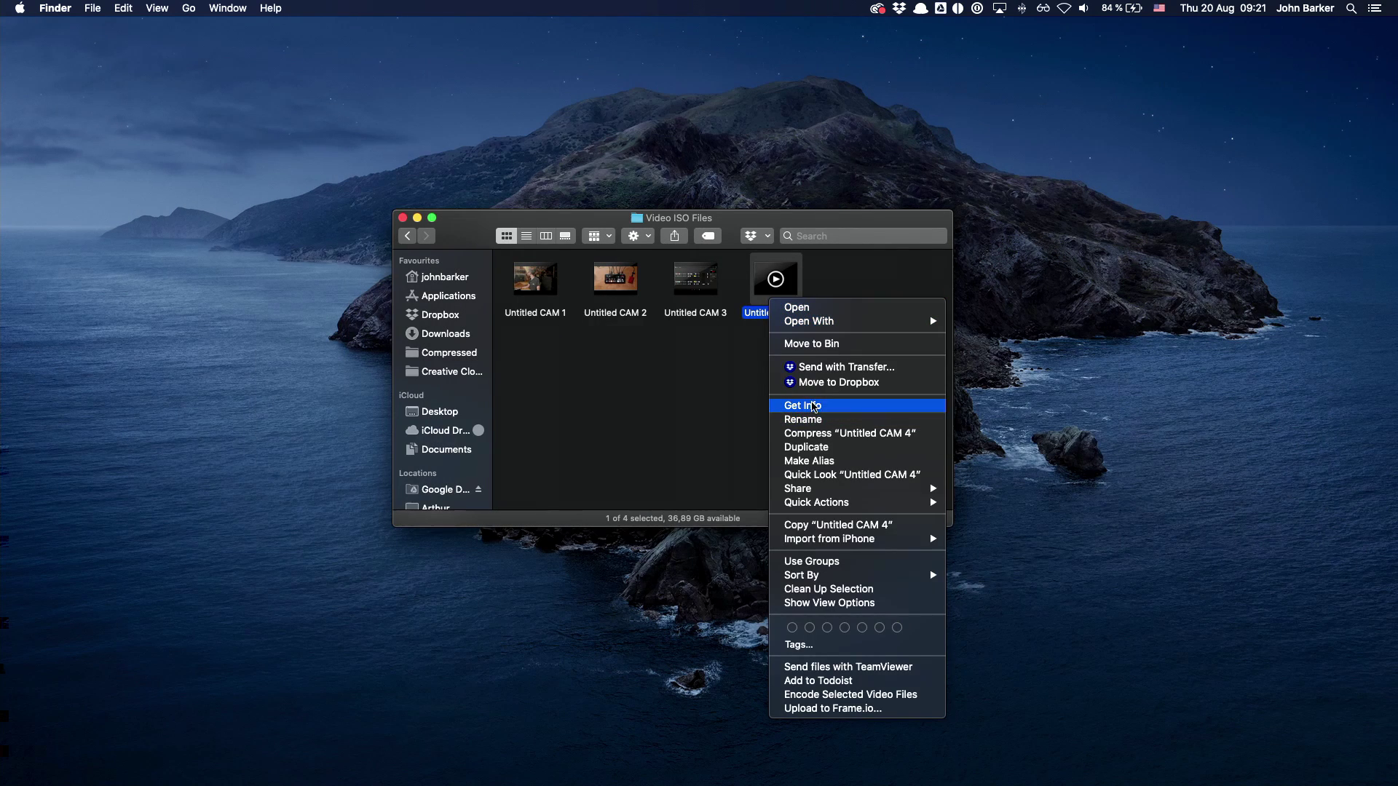
click(814, 407)
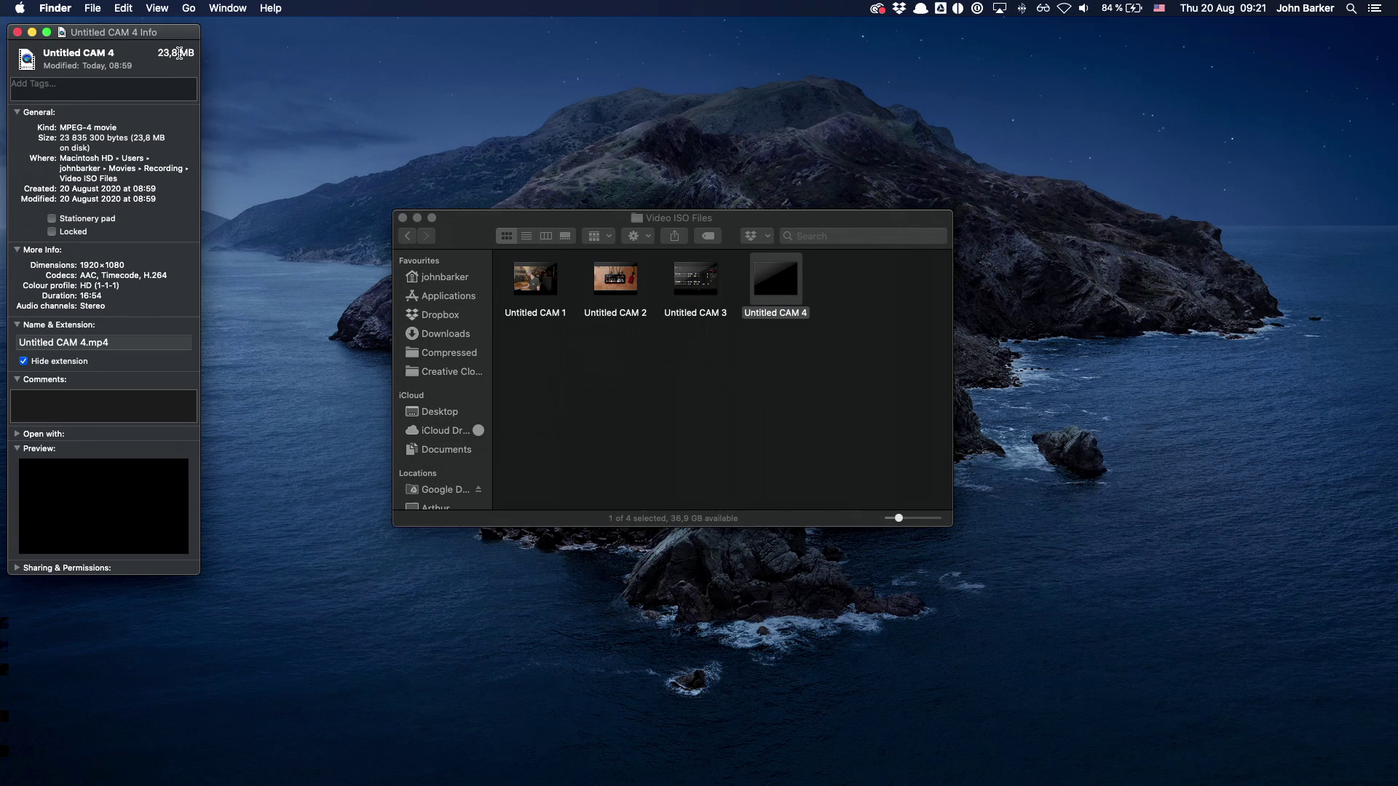
triple_click(159, 55)
click(17, 33)
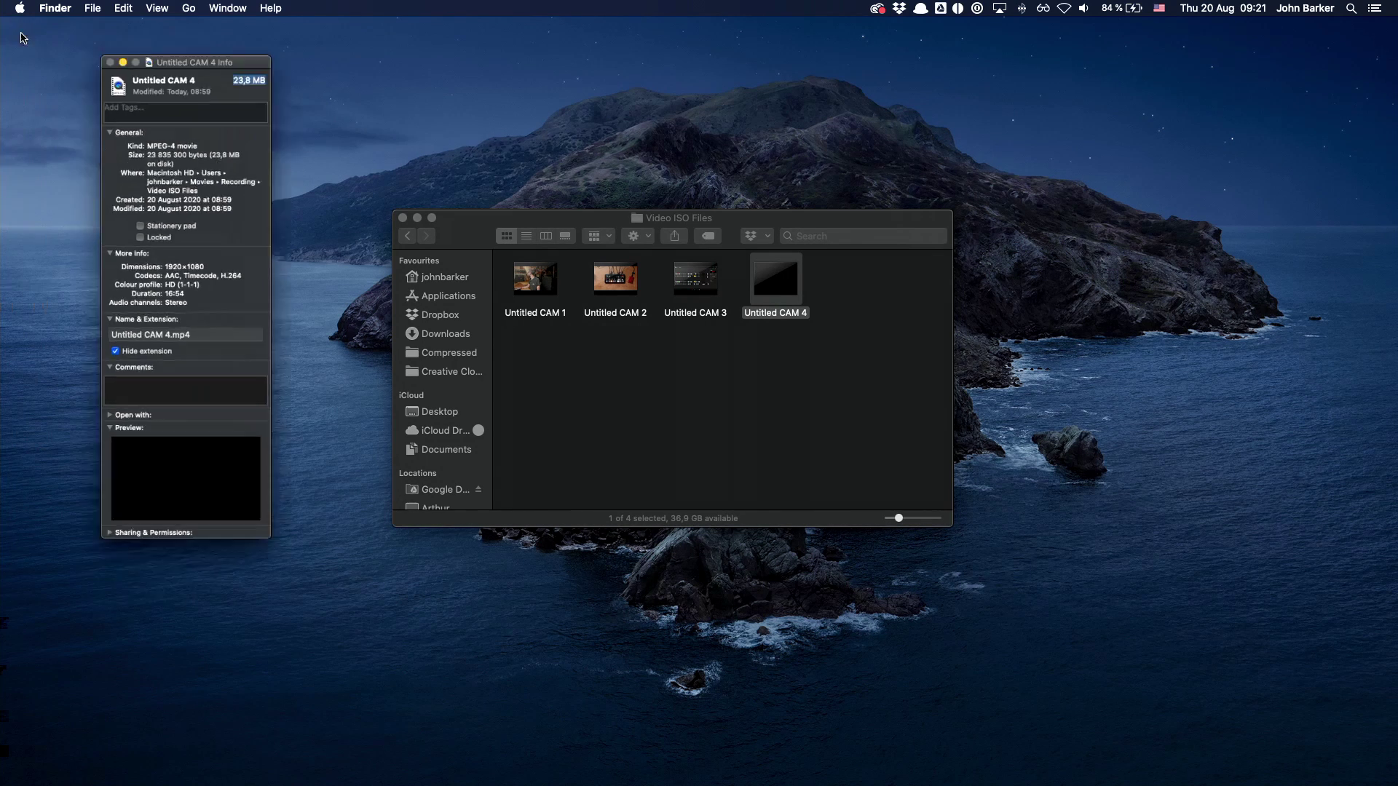
click(689, 379)
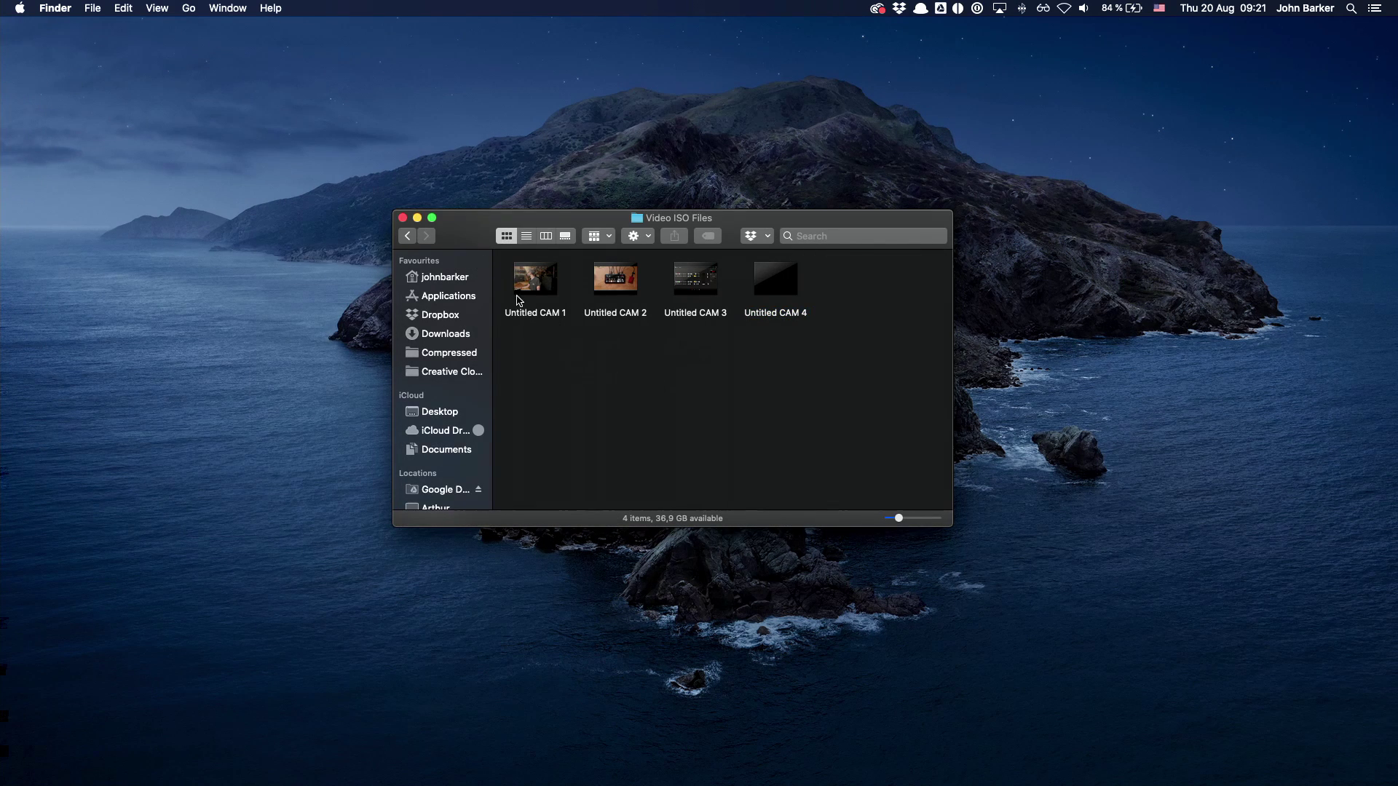
Back in the Recording folder, show Get Info for the Untitled video and move its window aside
click(408, 236)
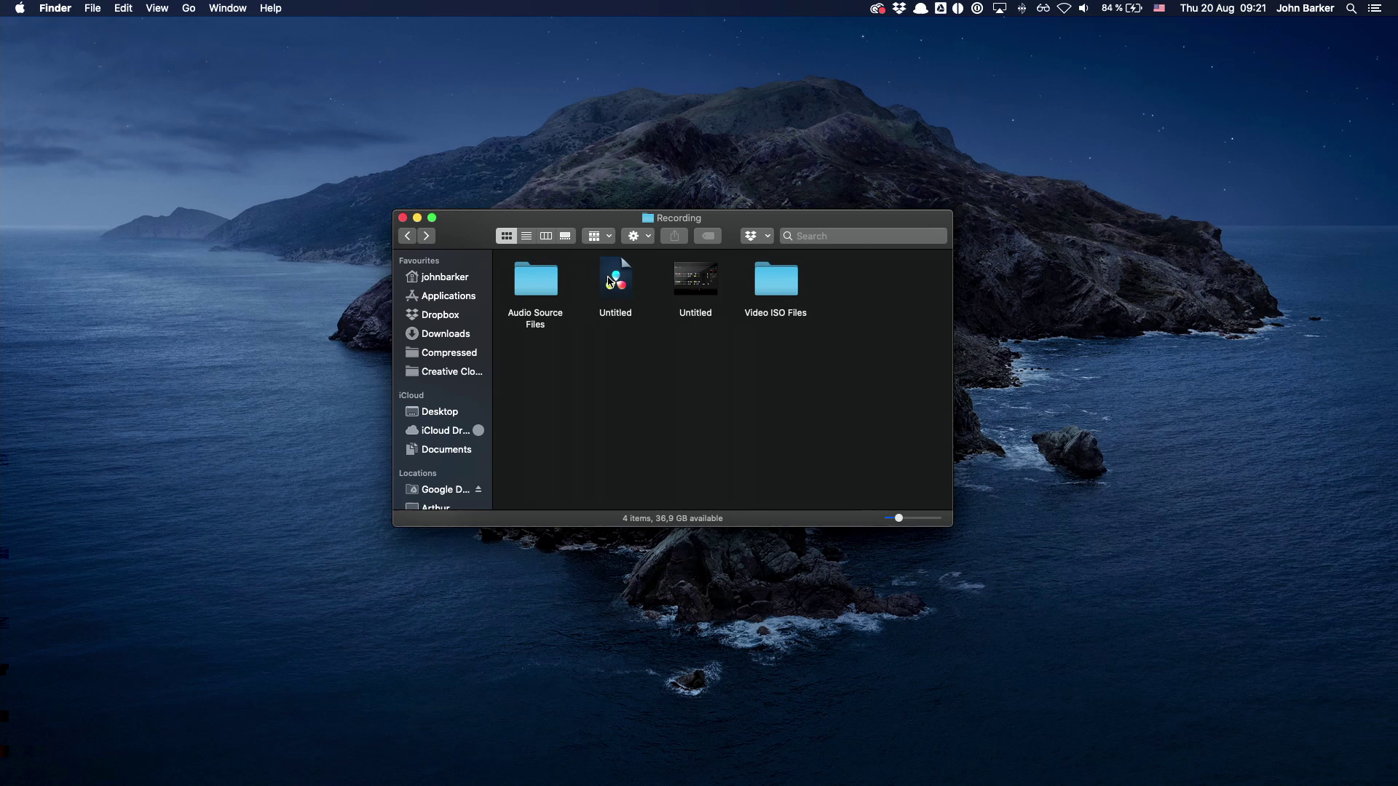
right_click(684, 286)
click(717, 391)
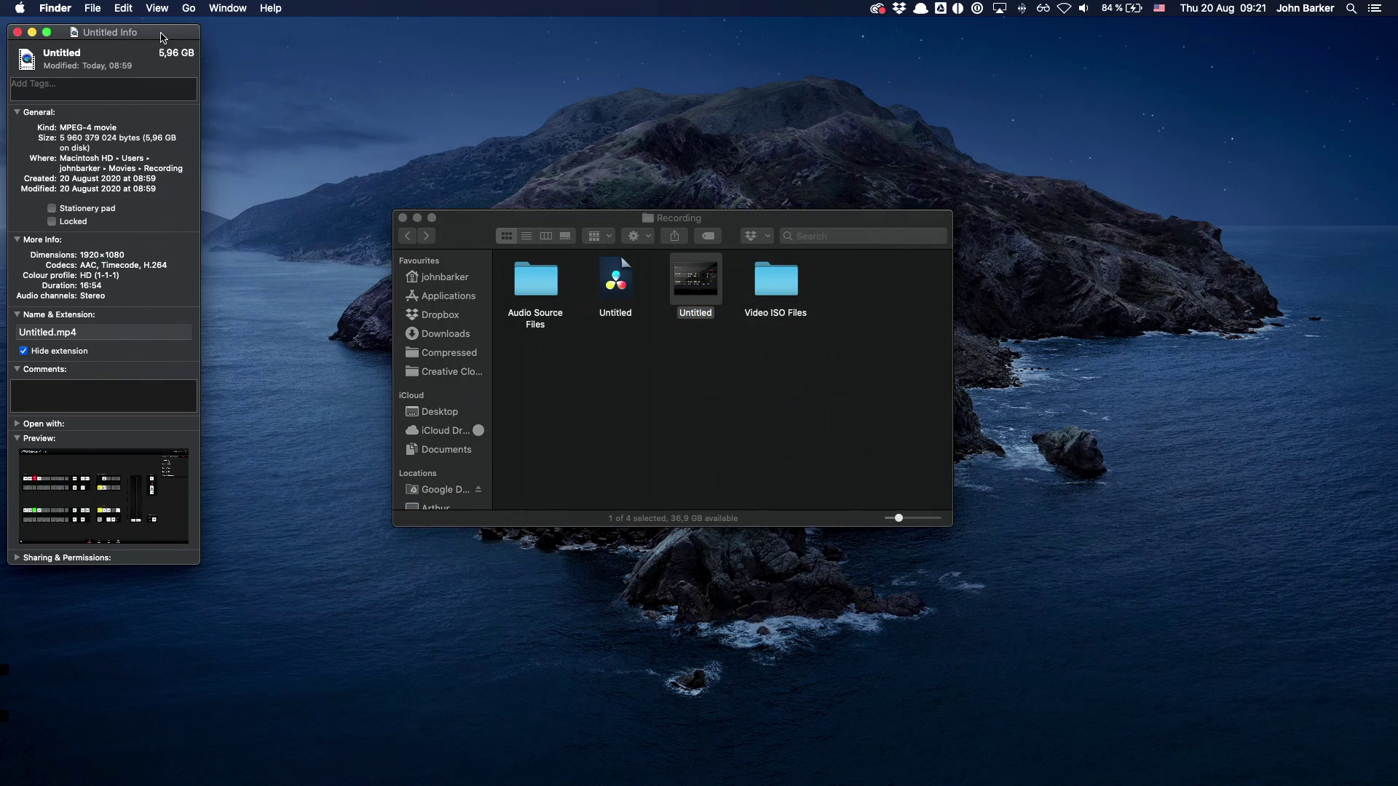
drag(163, 38, 315, 142)
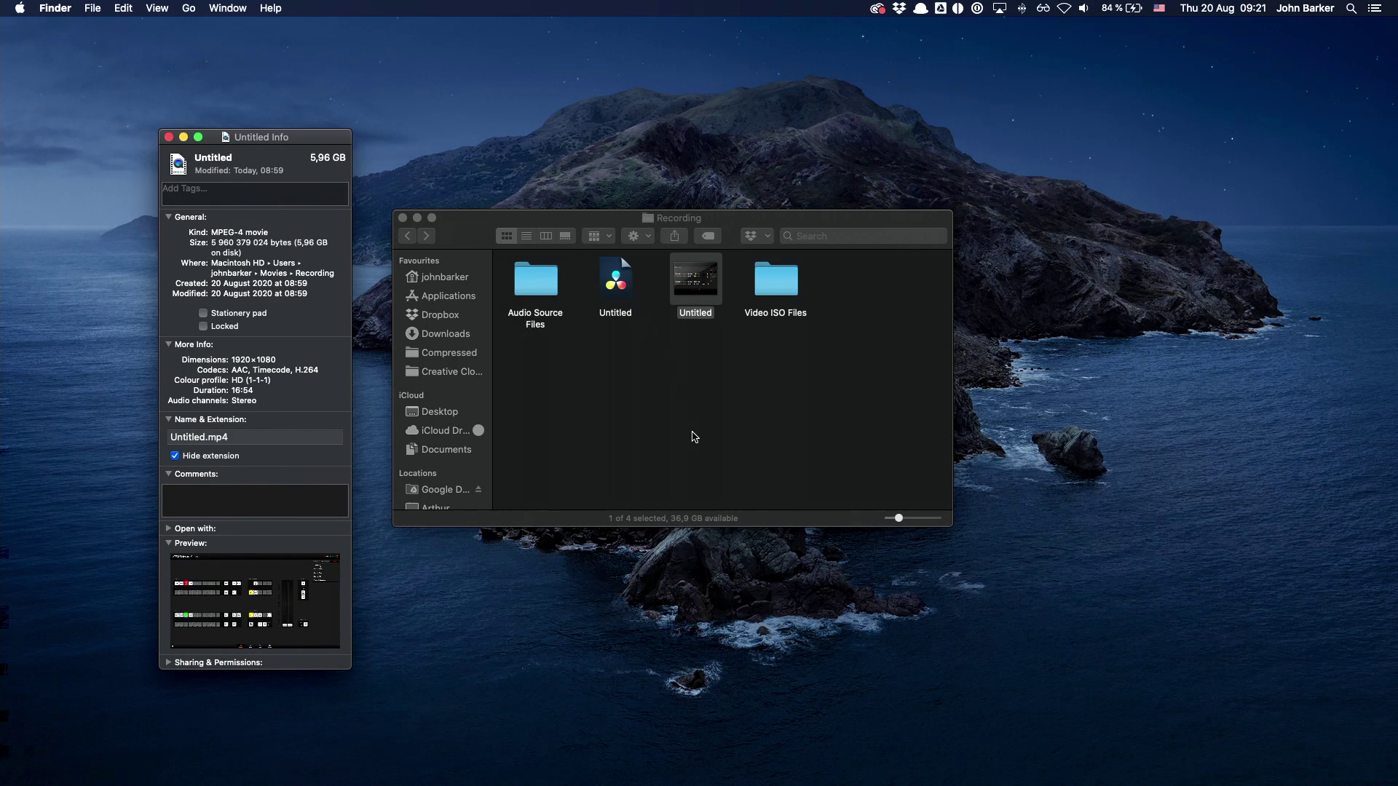
Open Video ISO Files, view Untitled CAM 1's info, then close both Info windows
click(777, 283)
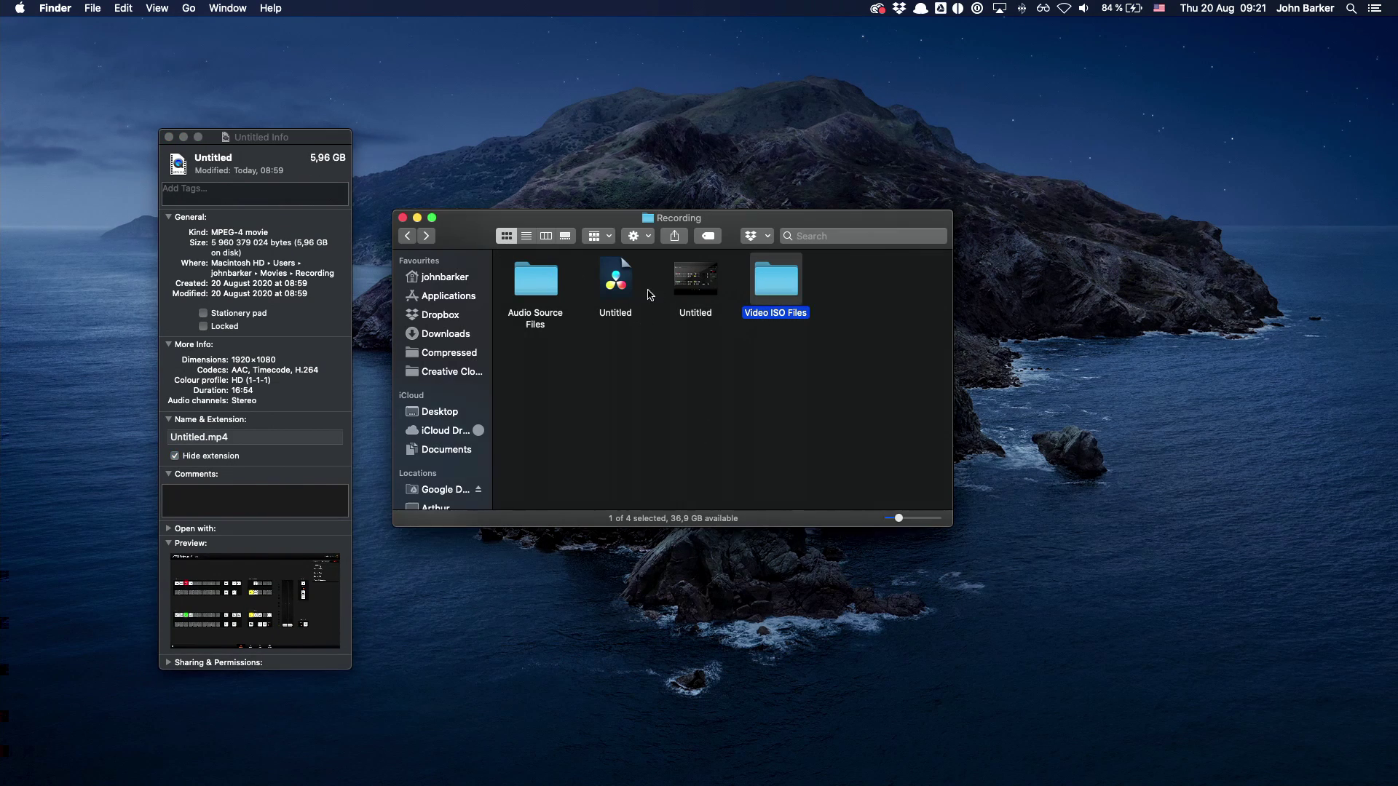
double_click(756, 280)
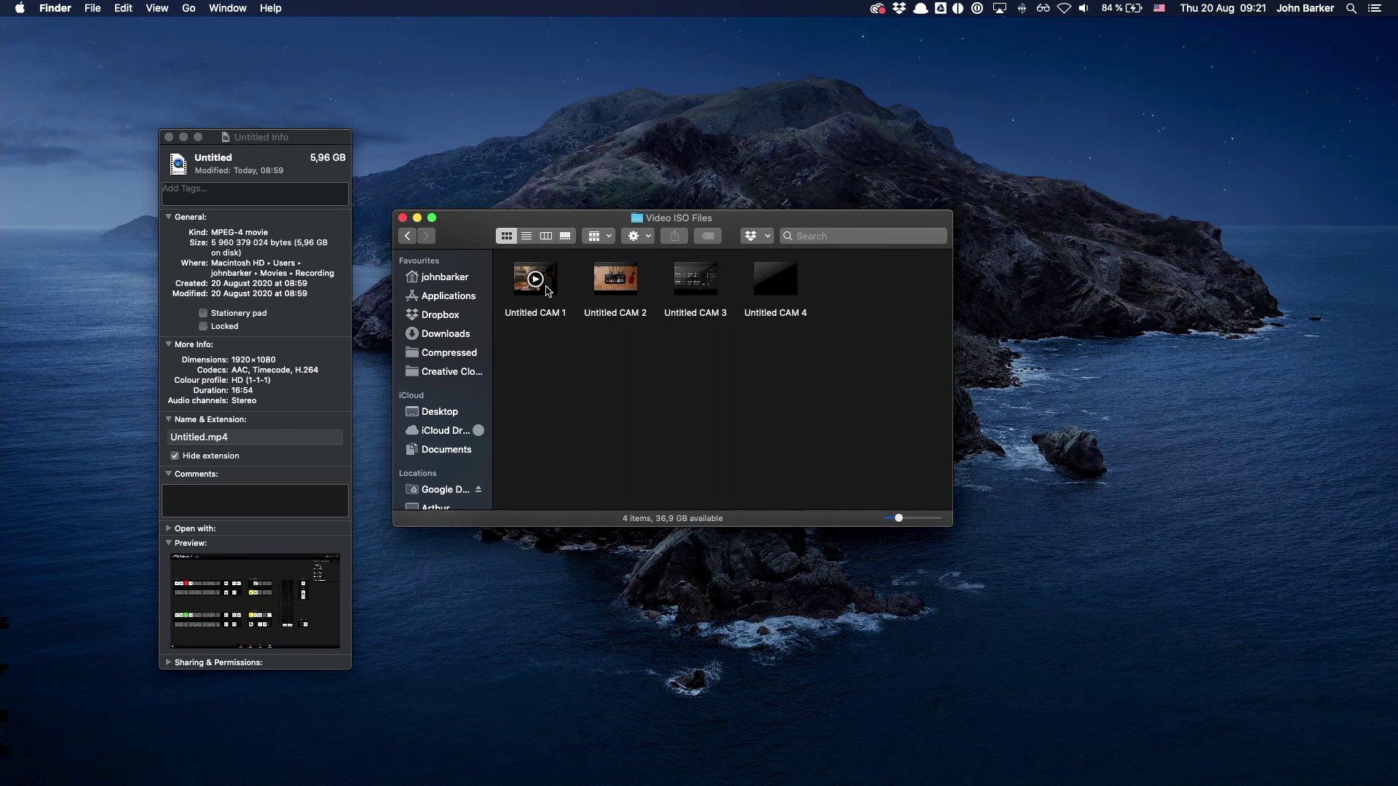
right_click(537, 286)
click(596, 393)
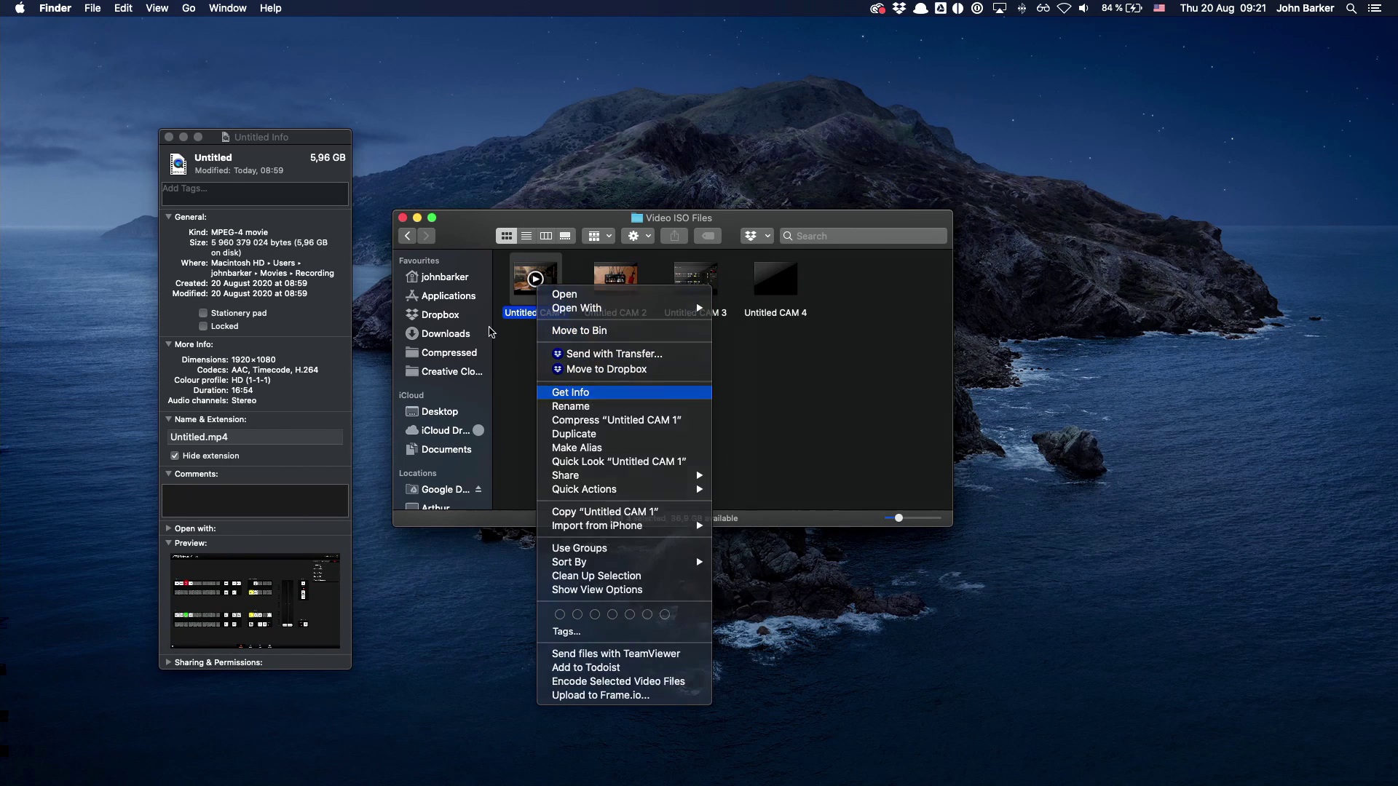
drag(147, 30, 491, 141)
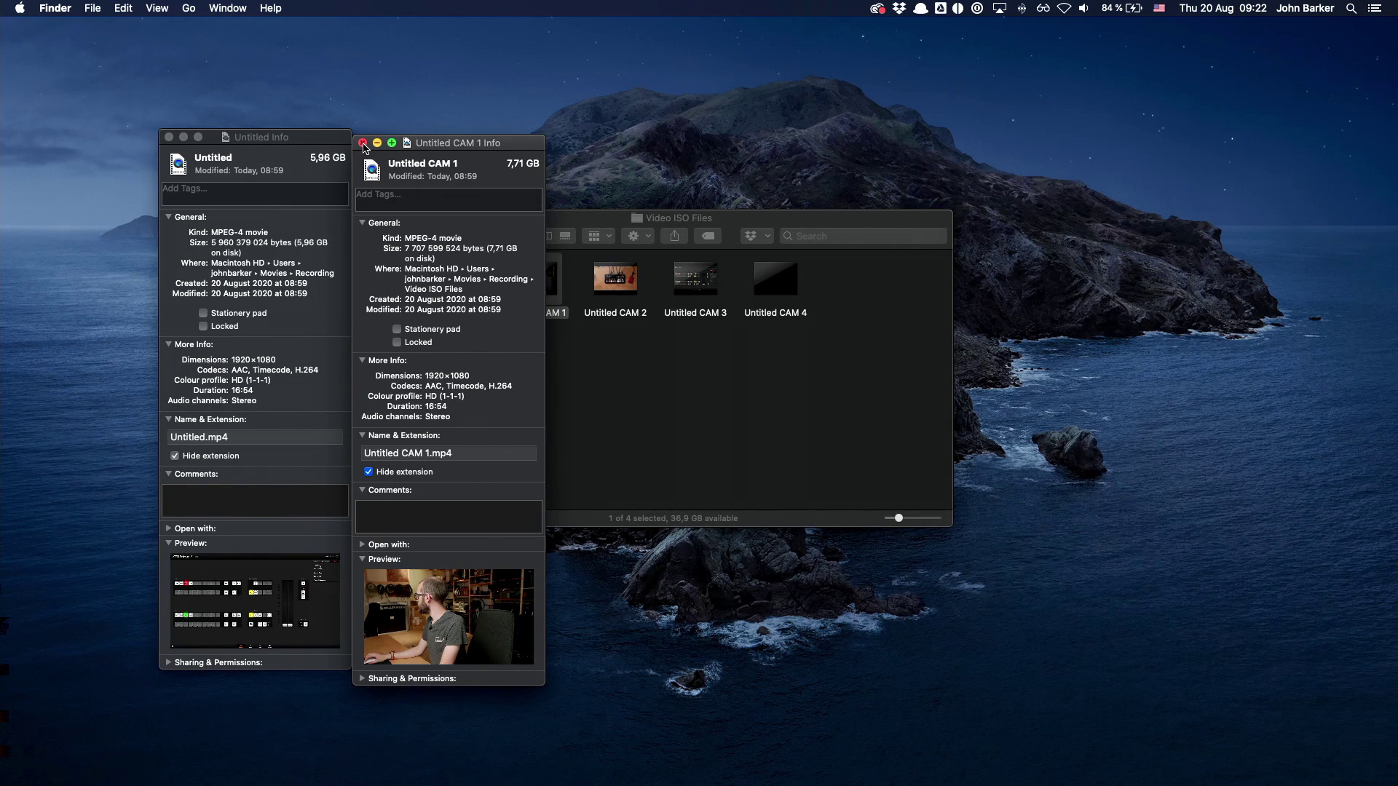
click(362, 143)
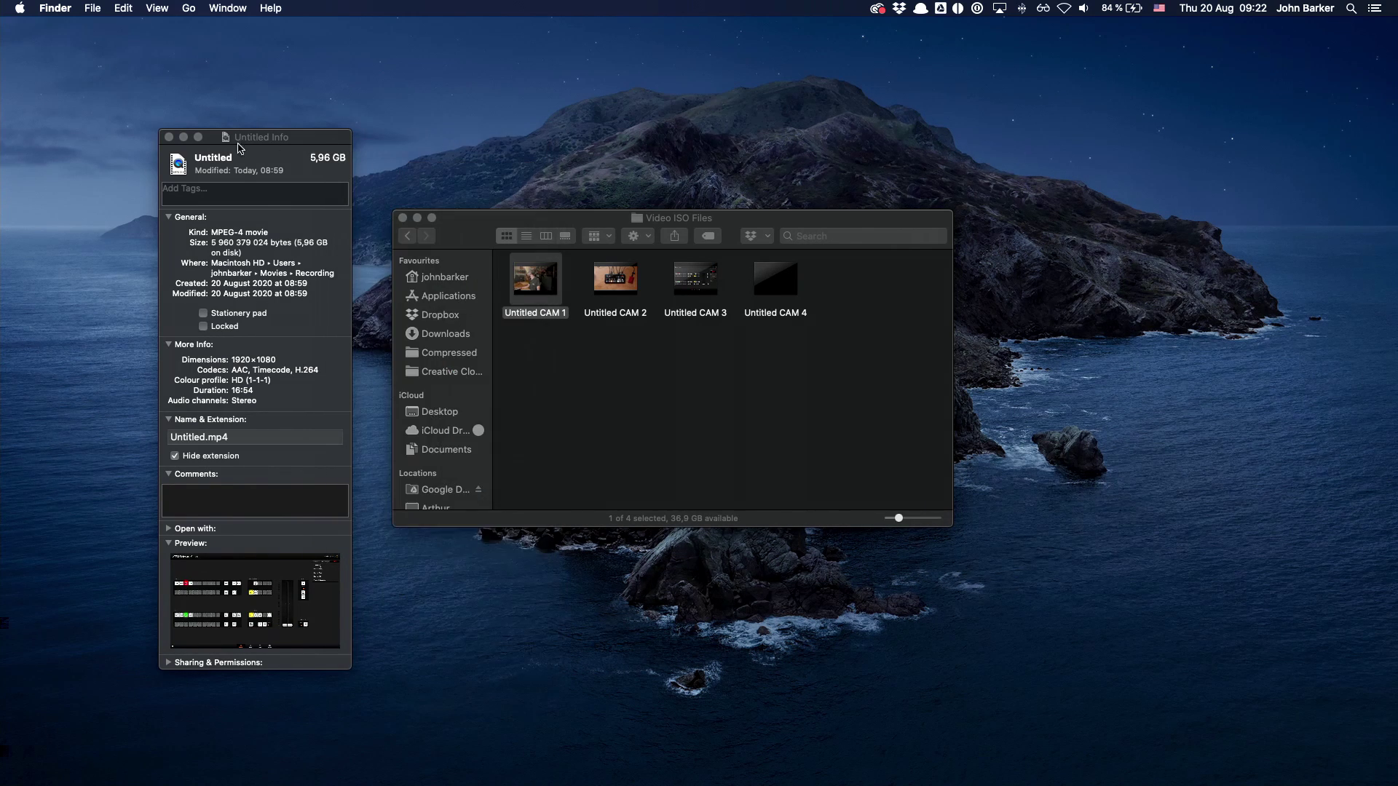
click(168, 139)
click(658, 424)
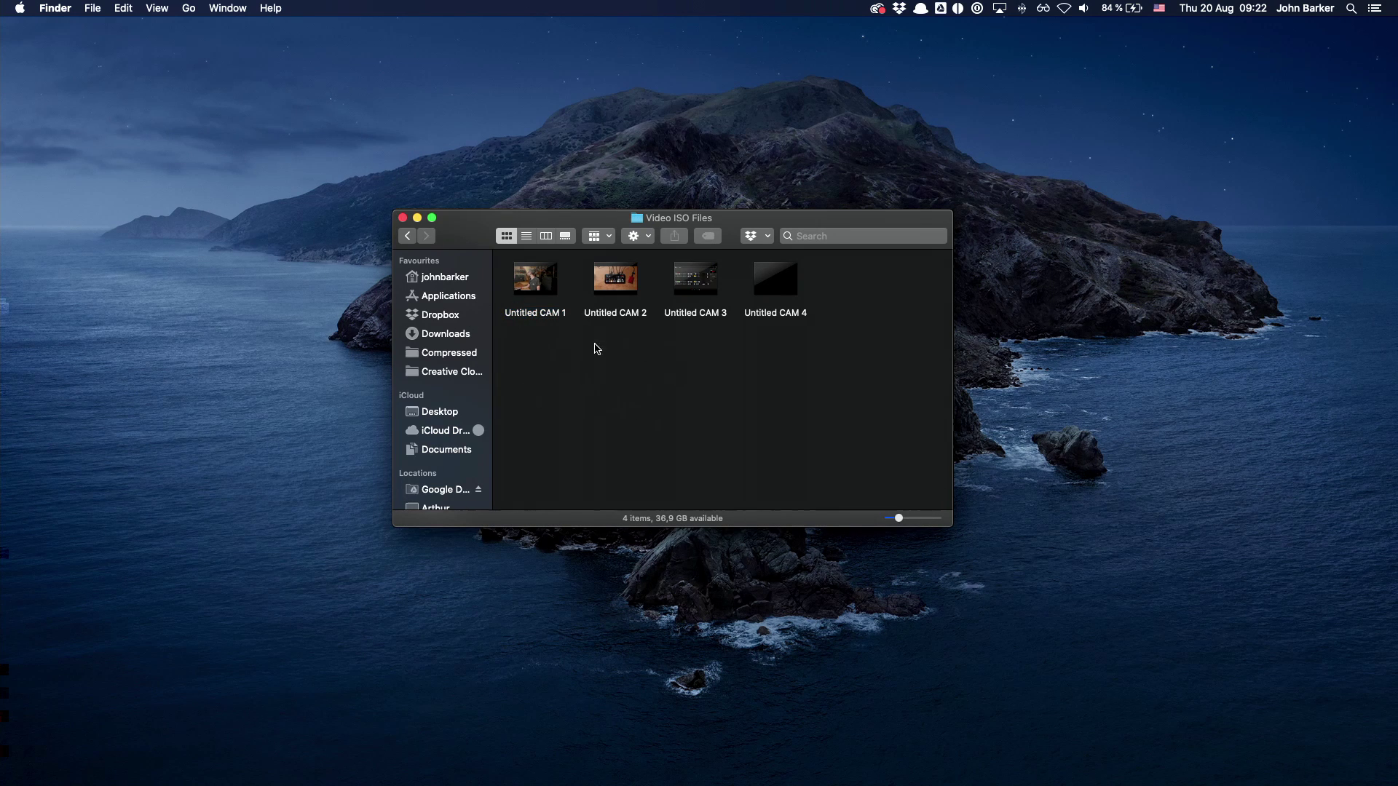
Quick Look Untitled CAM 3, skipping ahead, then go back to the Recording folder
drag(531, 369, 837, 319)
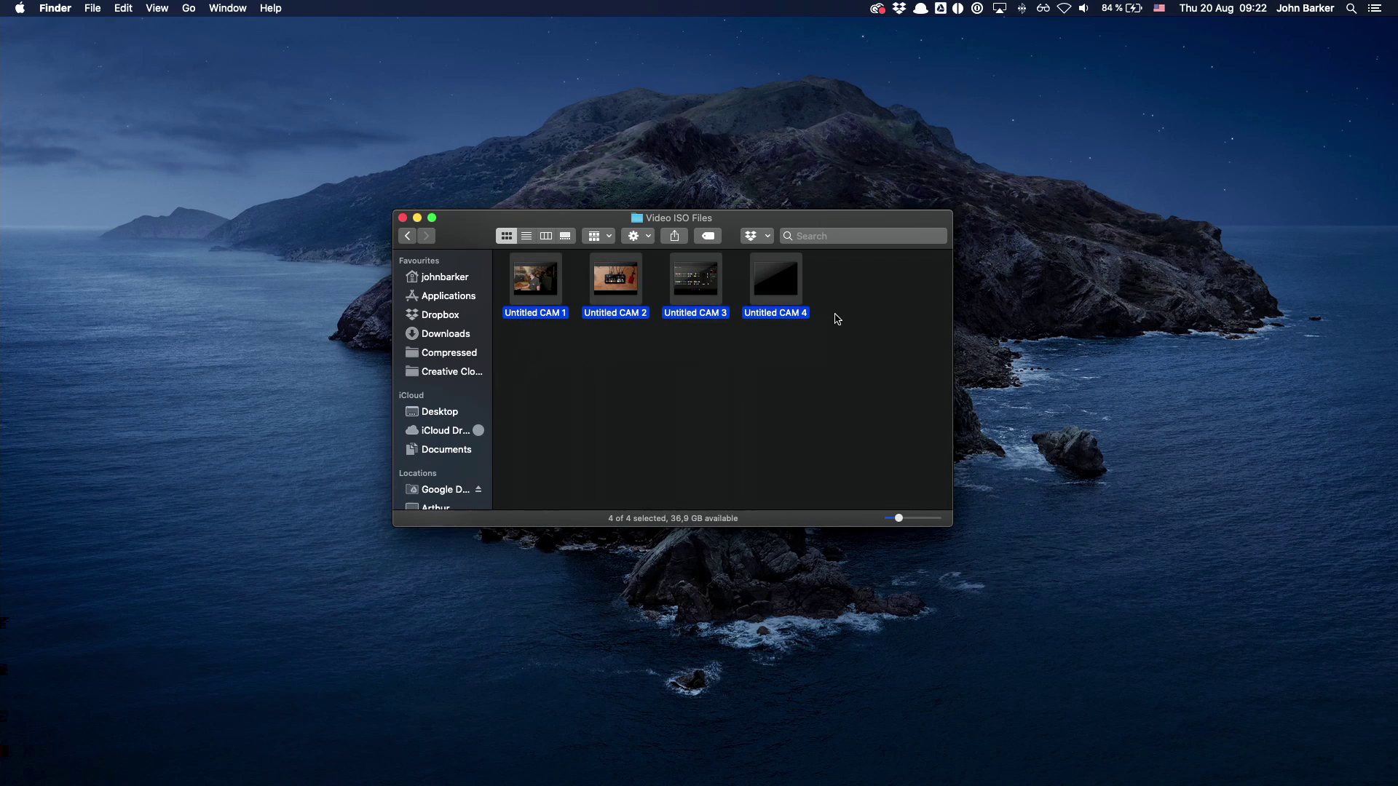
click(654, 379)
drag(515, 363, 856, 294)
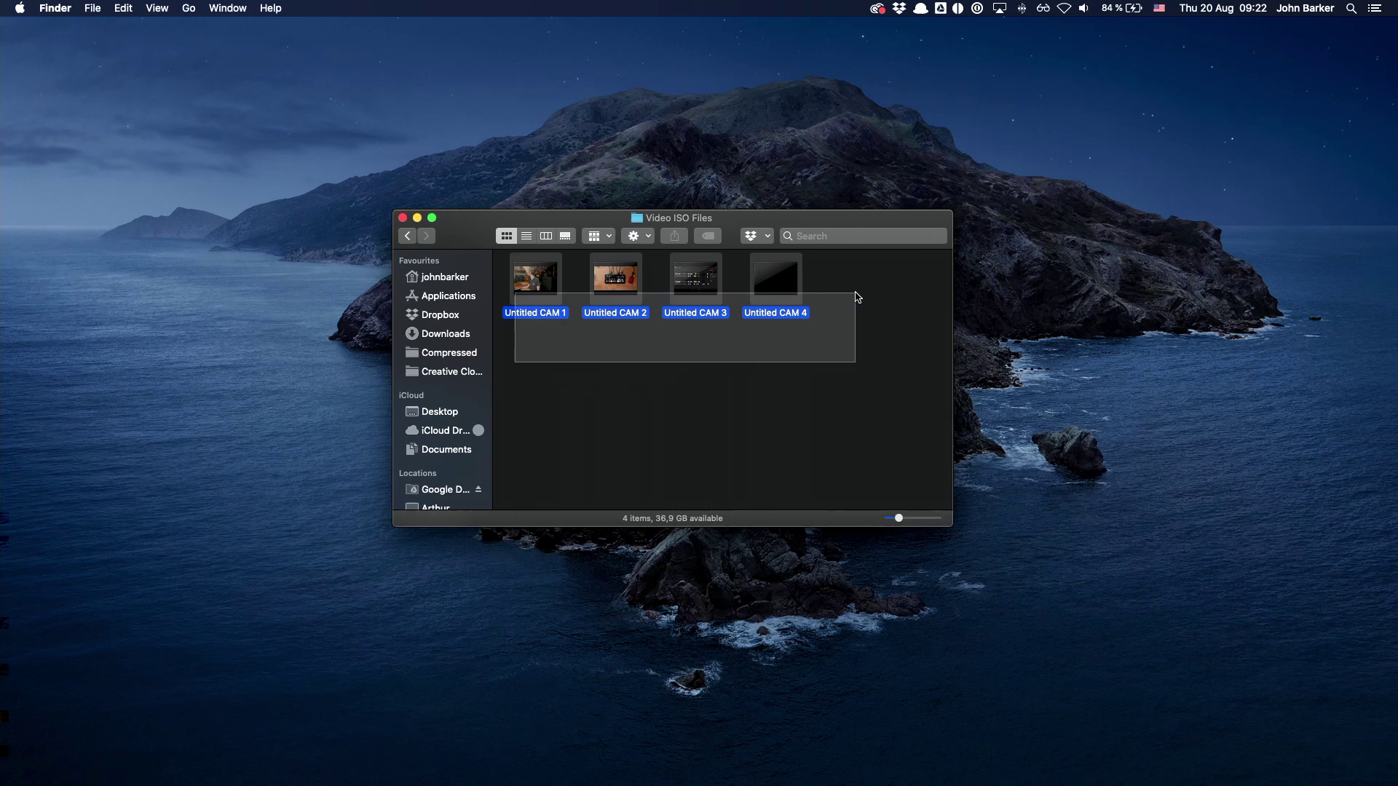
click(814, 321)
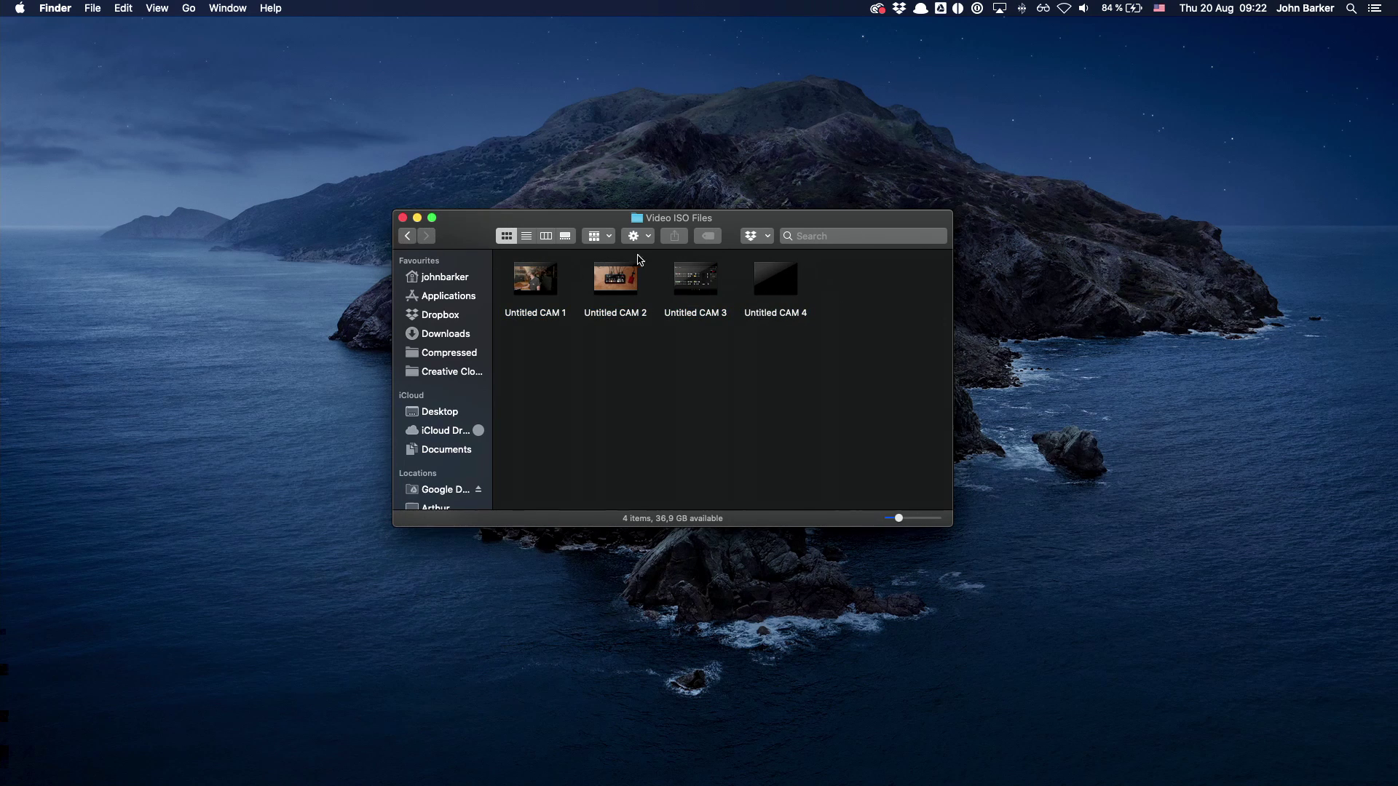
click(689, 298)
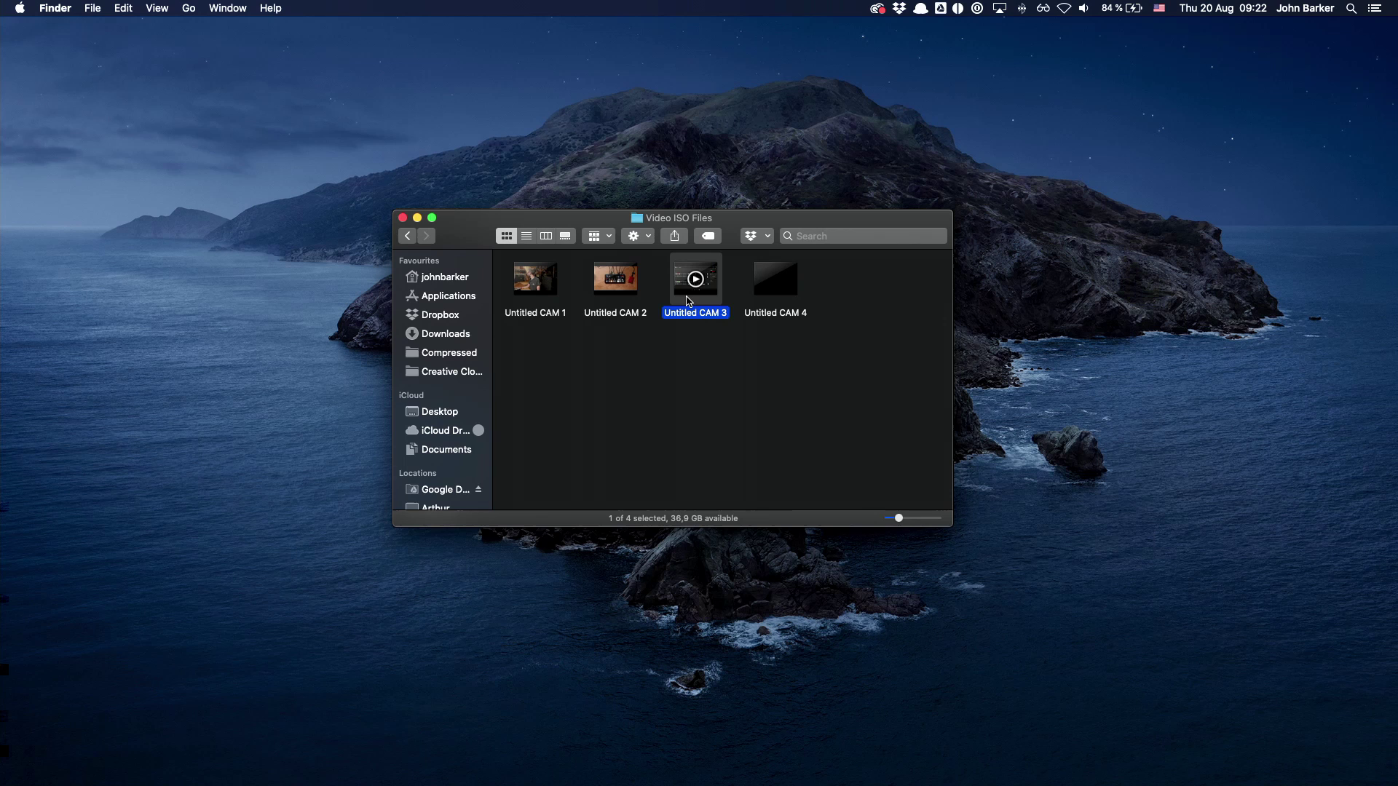
key(space)
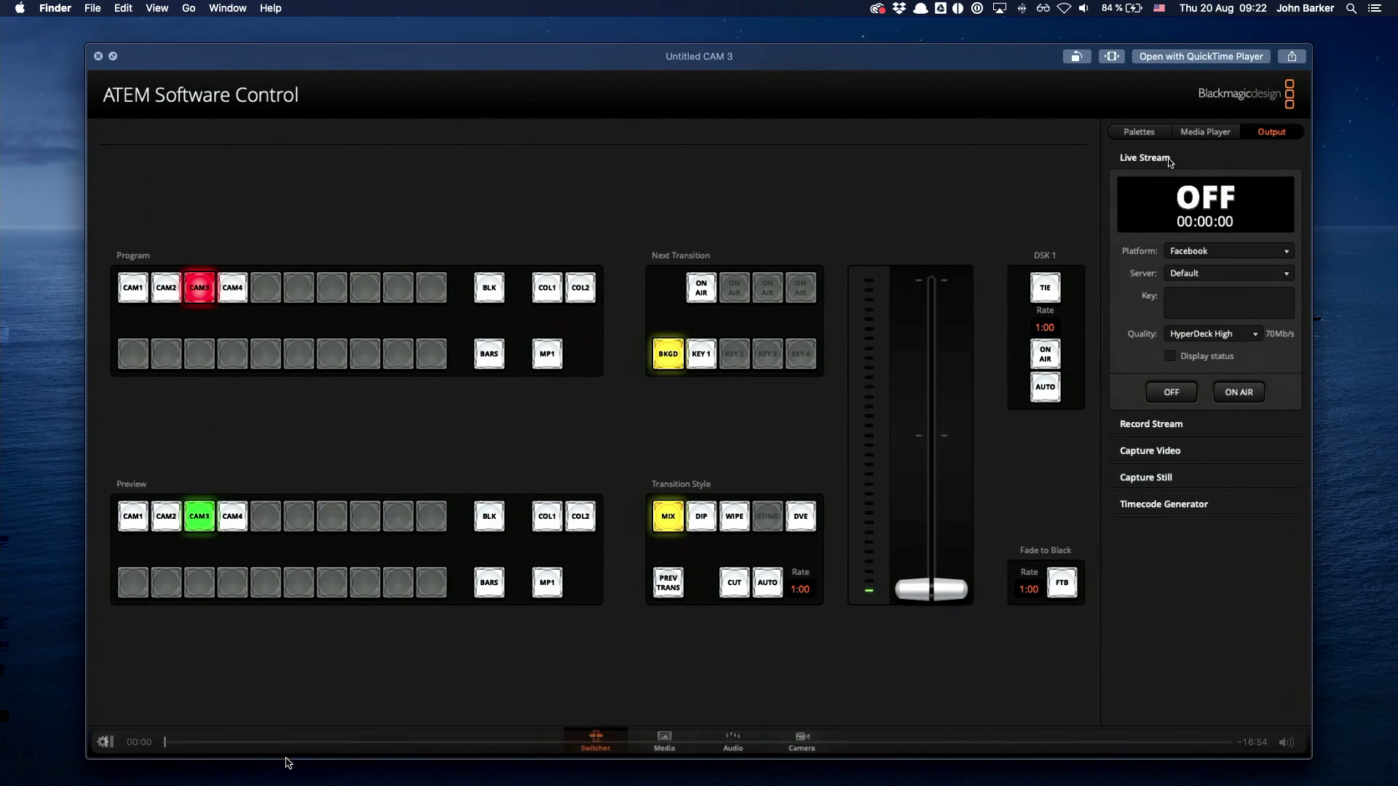
drag(291, 750, 791, 743)
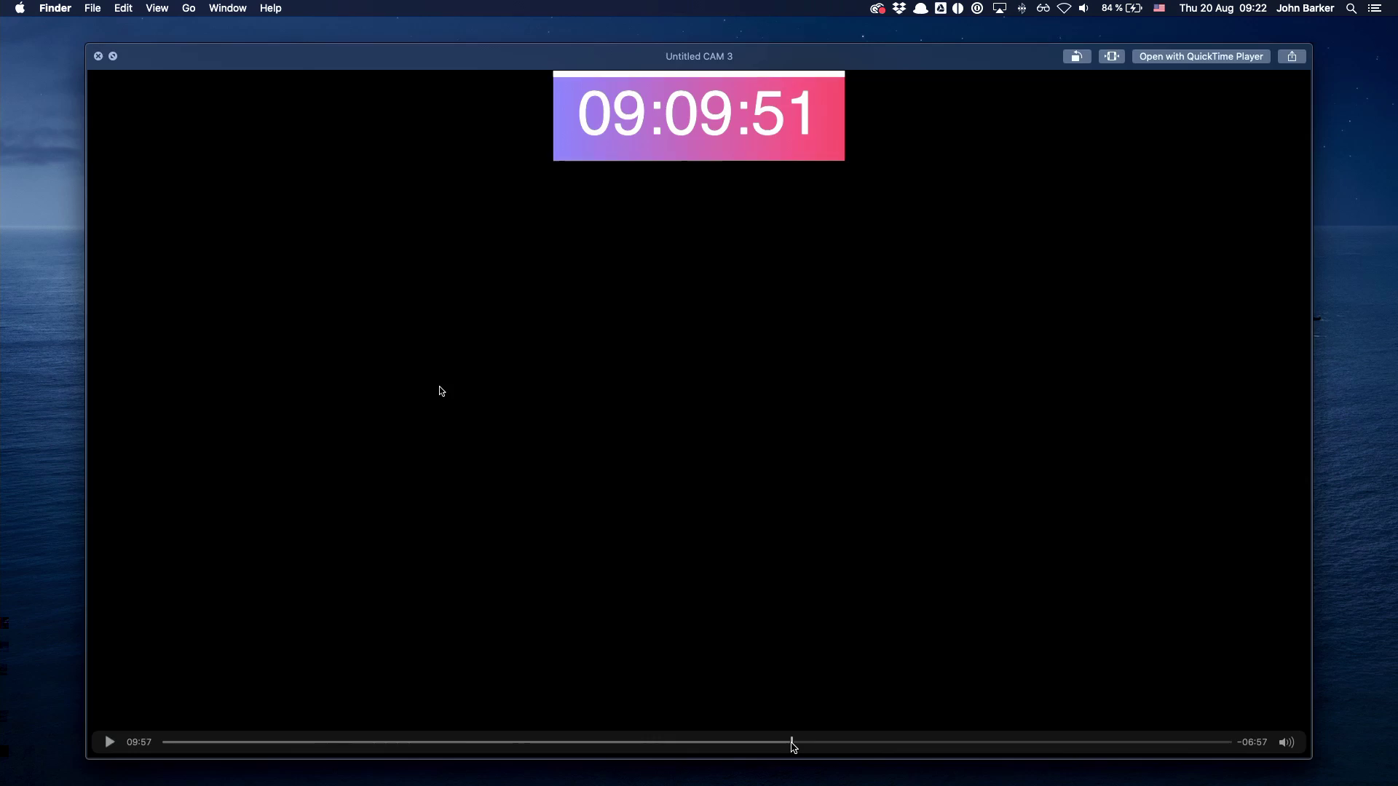
key(space)
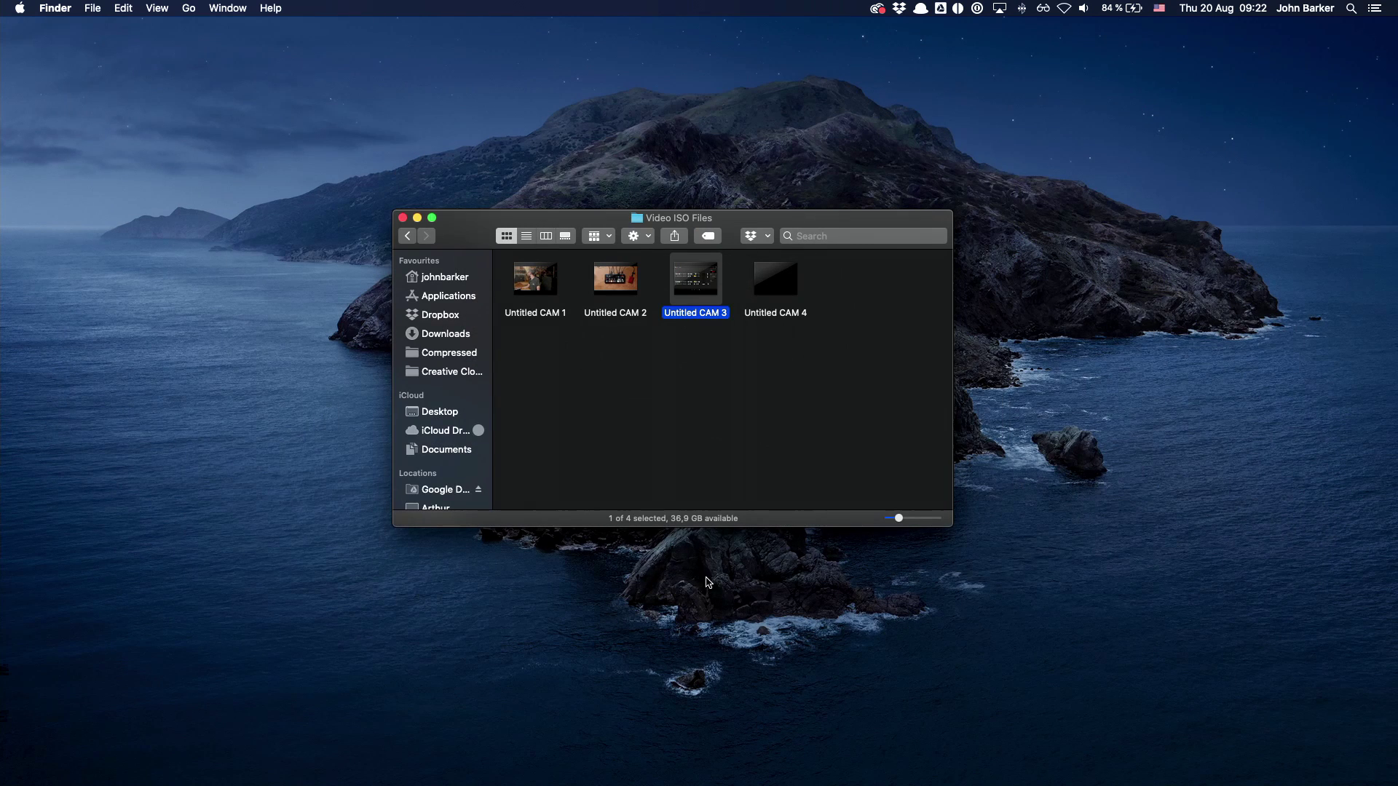
click(408, 236)
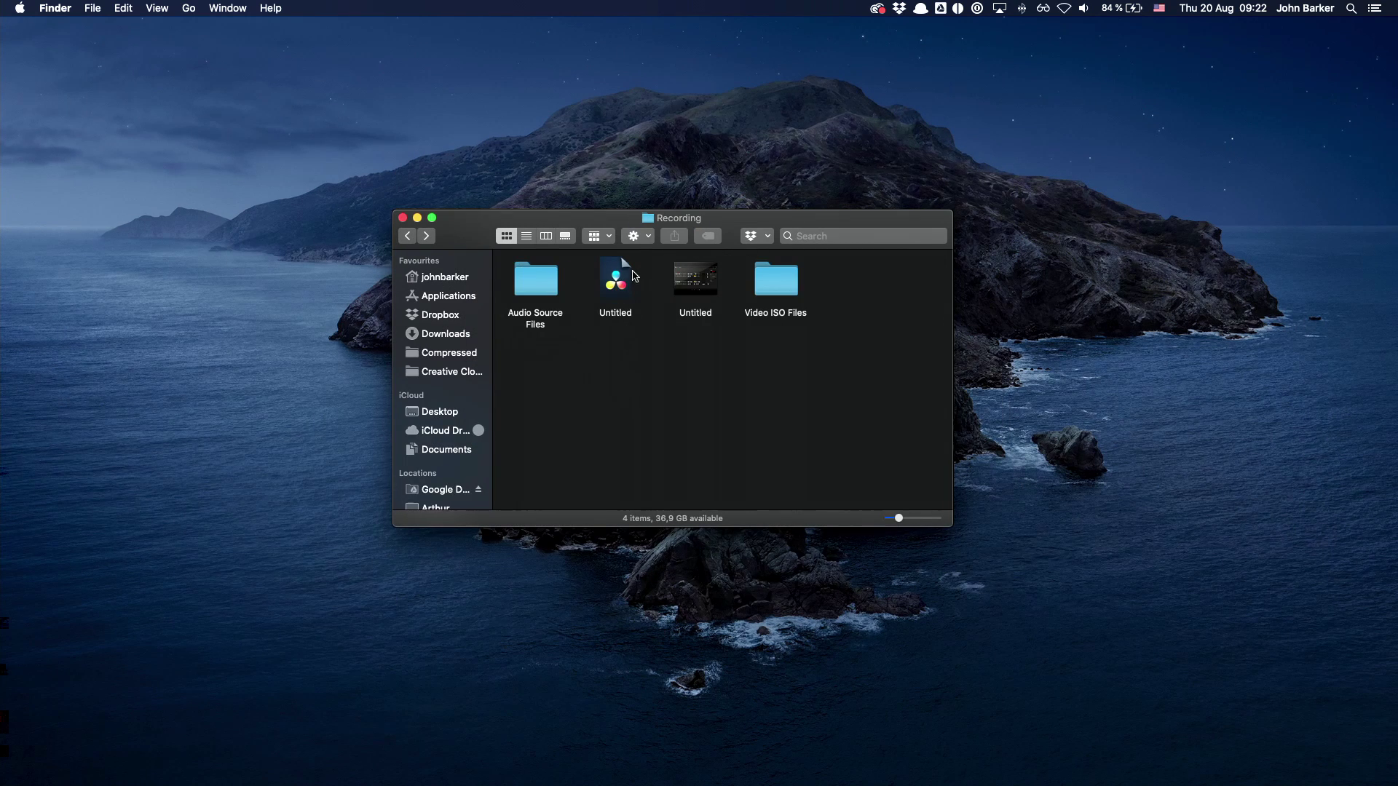
Select the Untitled DaVinci Resolve project file in the Recording folder
click(618, 278)
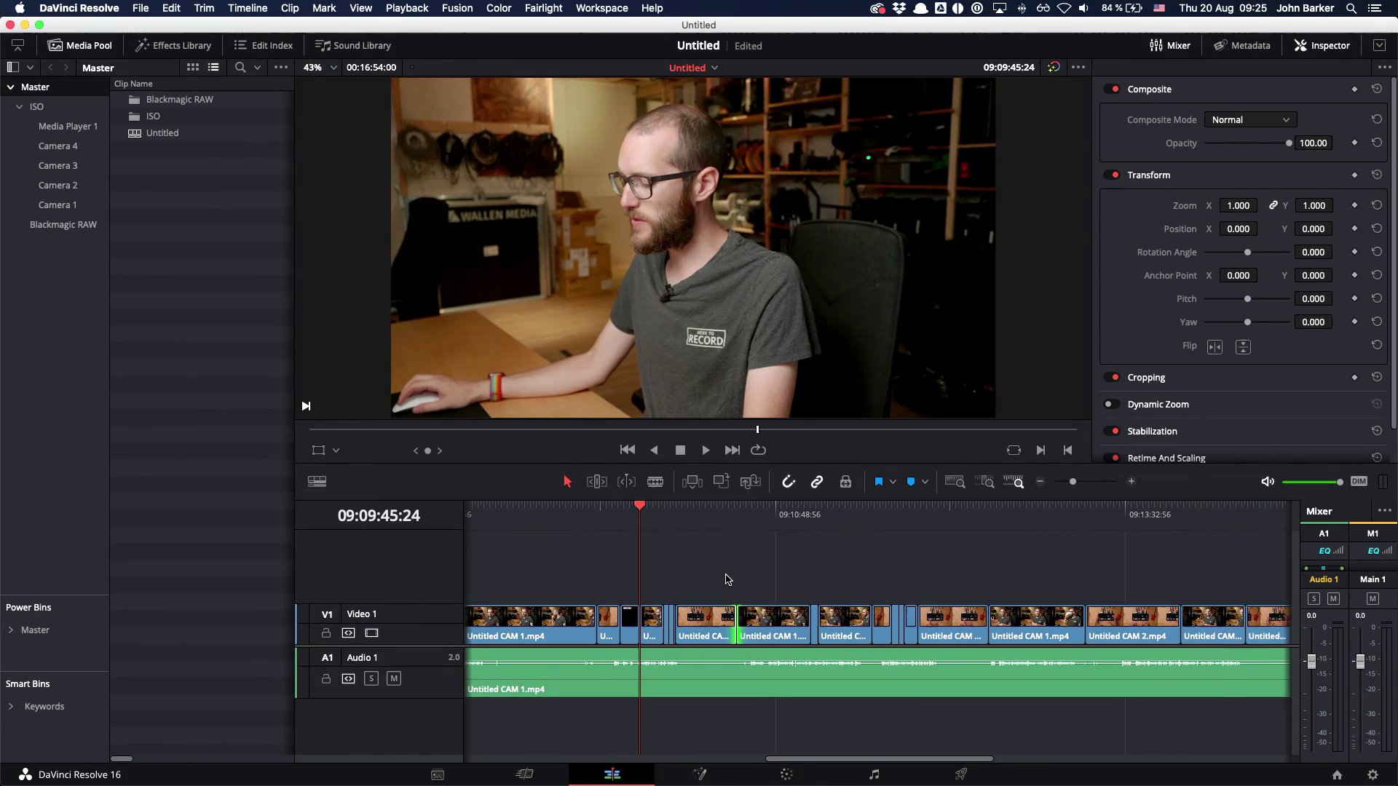
scroll(726, 579, left, 3)
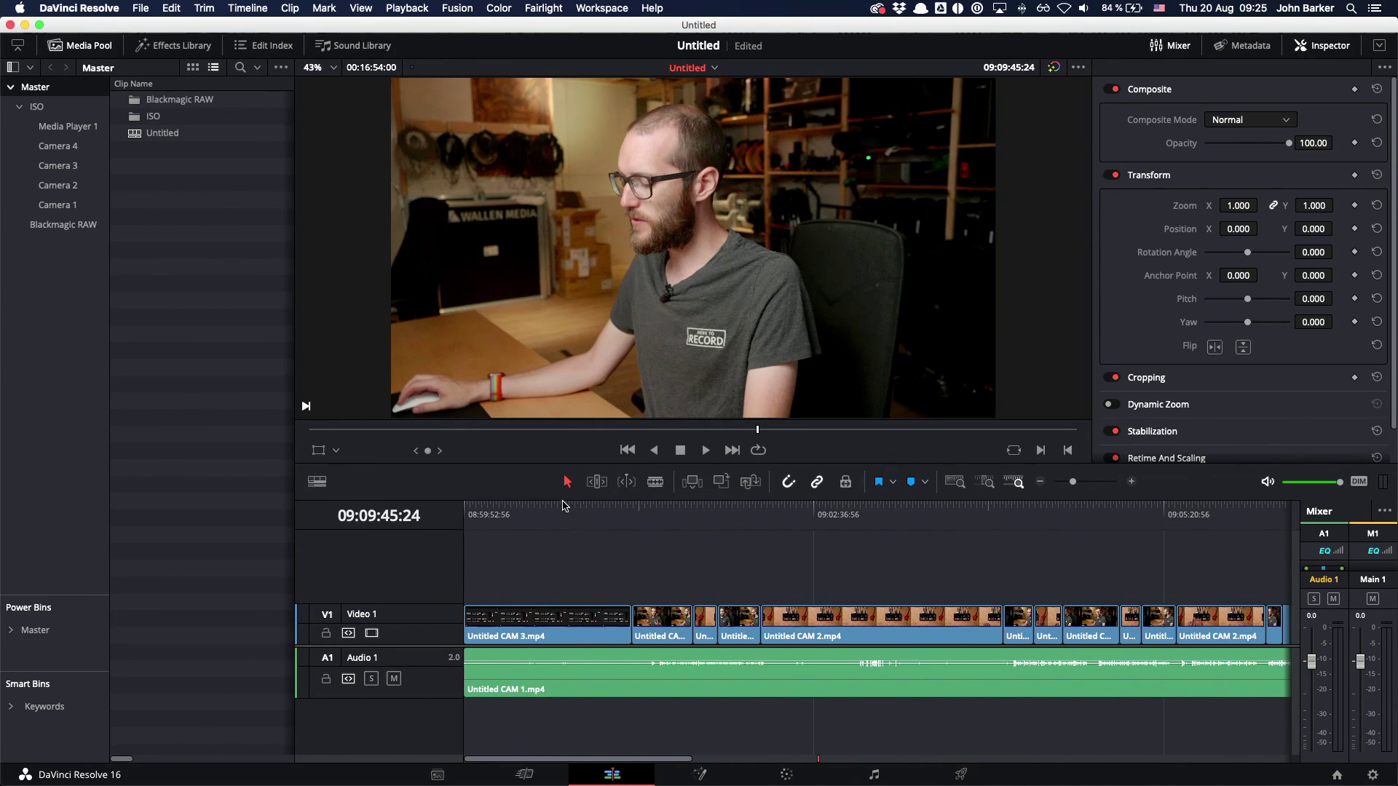
Drag the Untitled CAM 3 / CAM 1 edit point left and save with Cmd+S
drag(562, 505, 793, 515)
scroll(690, 521, right, 10)
drag(792, 619, 825, 620)
mouse_move(794, 515)
mouse_down()
mouse_move(848, 515)
mouse_move(784, 518)
mouse_up()
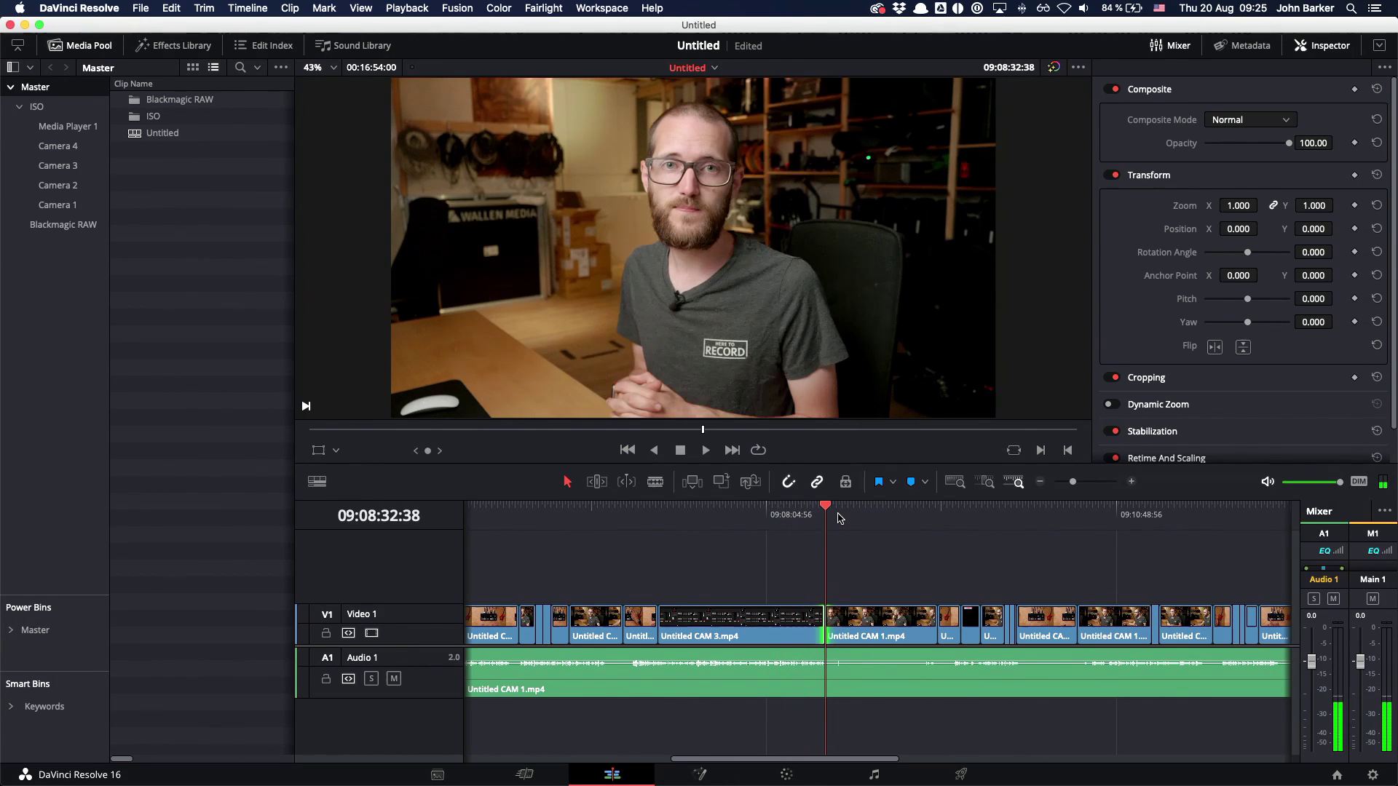
key(super+s)
drag(825, 619, 793, 619)
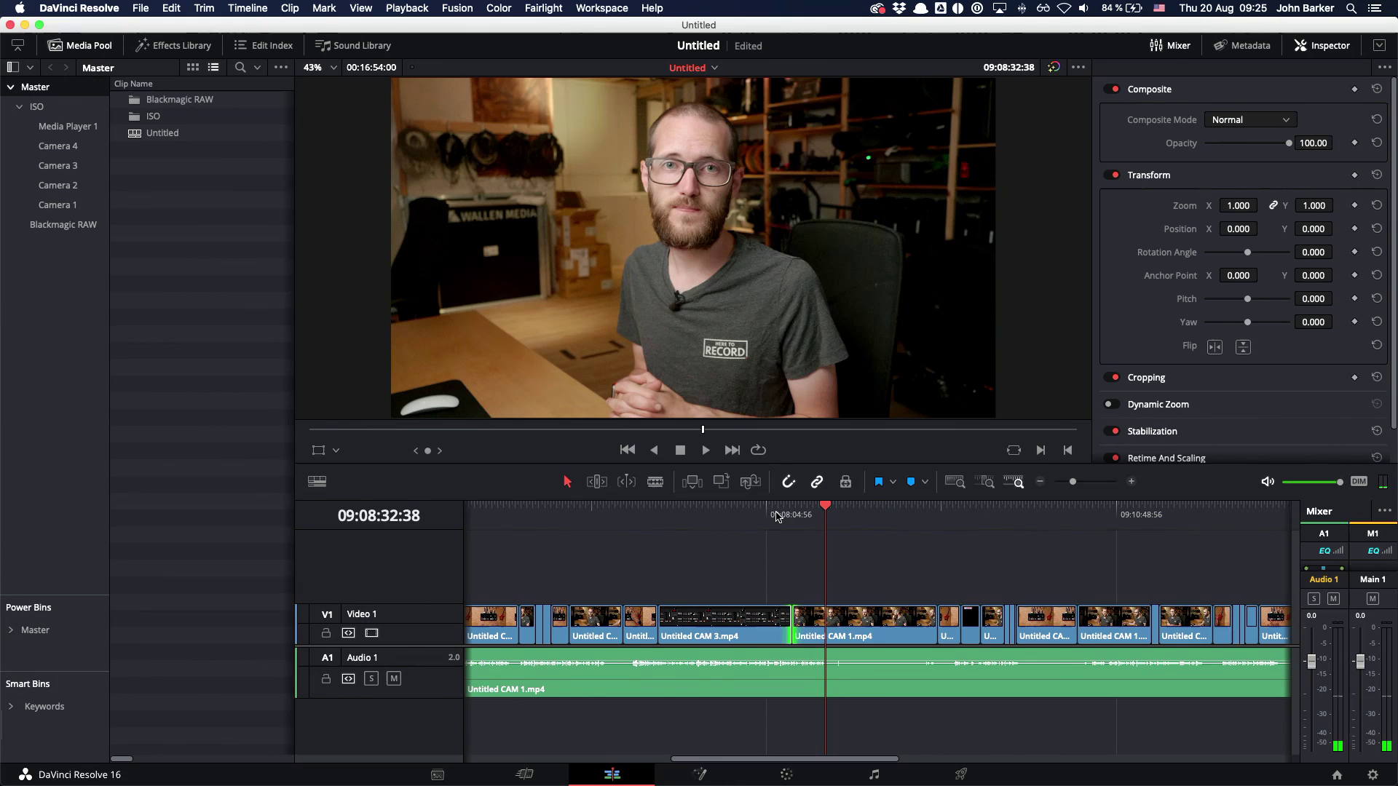
mouse_move(825, 513)
mouse_down()
mouse_move(568, 511)
mouse_move(806, 512)
mouse_up()
key(super+s)
click(683, 522)
scroll(563, 510, left, 10)
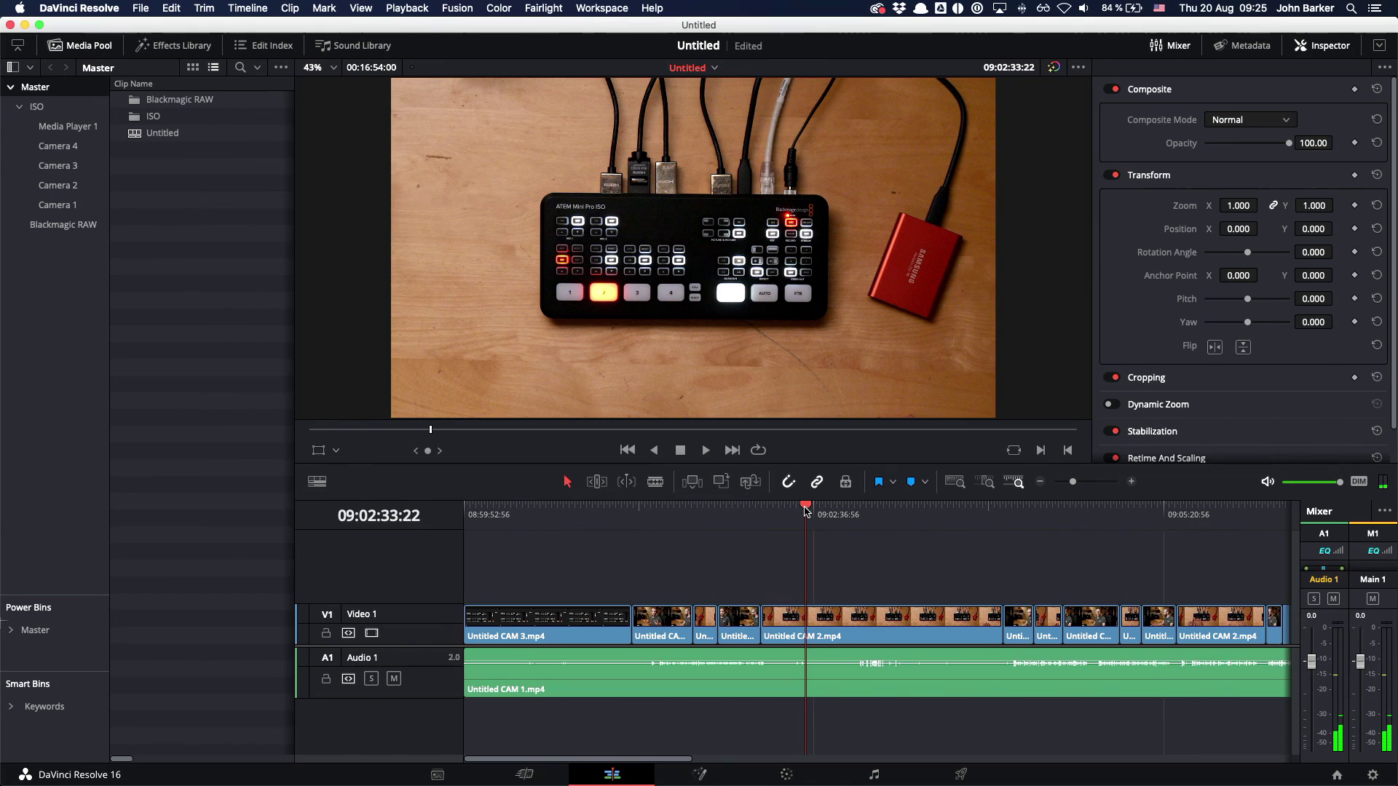
Browse the ISO and Media Player 1 bins, selecting 020_ATEMmacros_Thumb.png
click(36, 106)
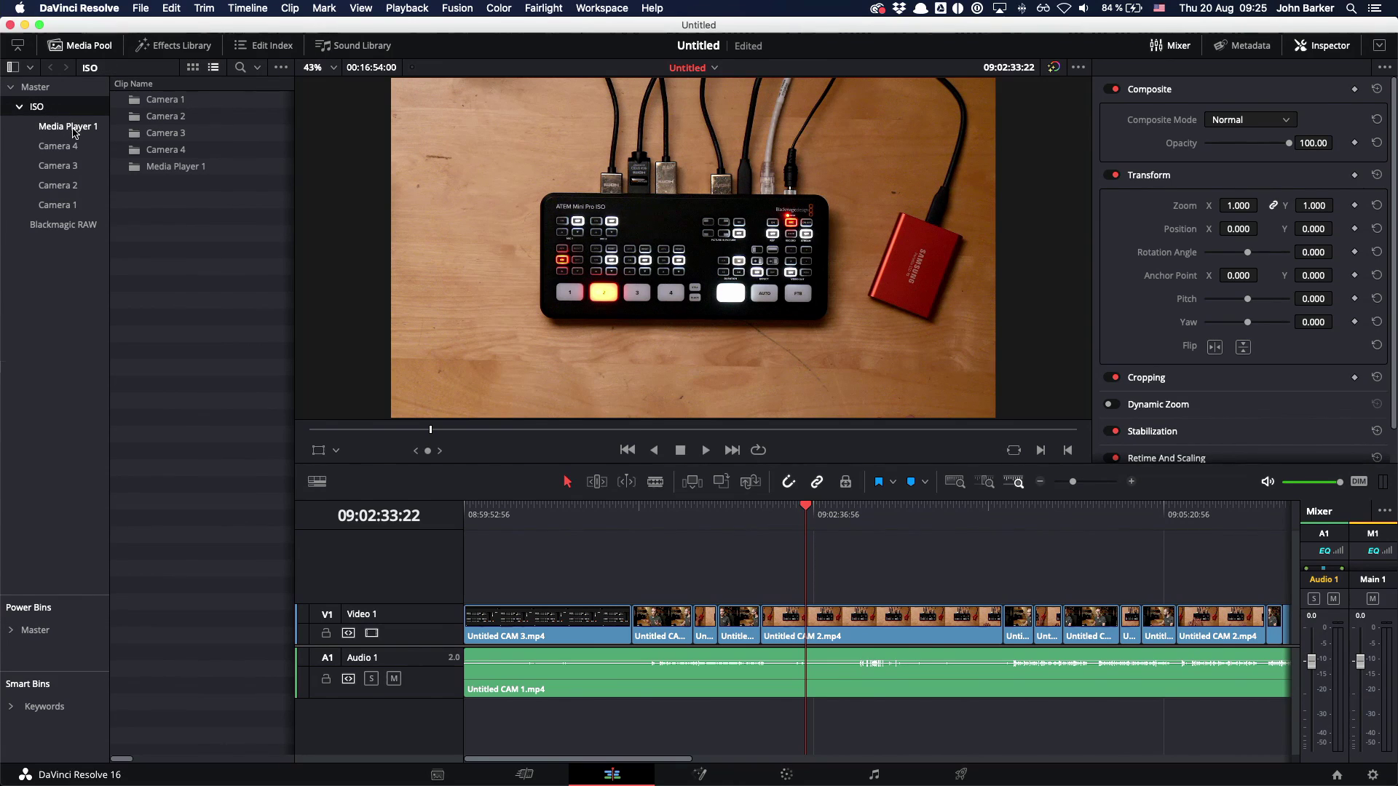
click(71, 127)
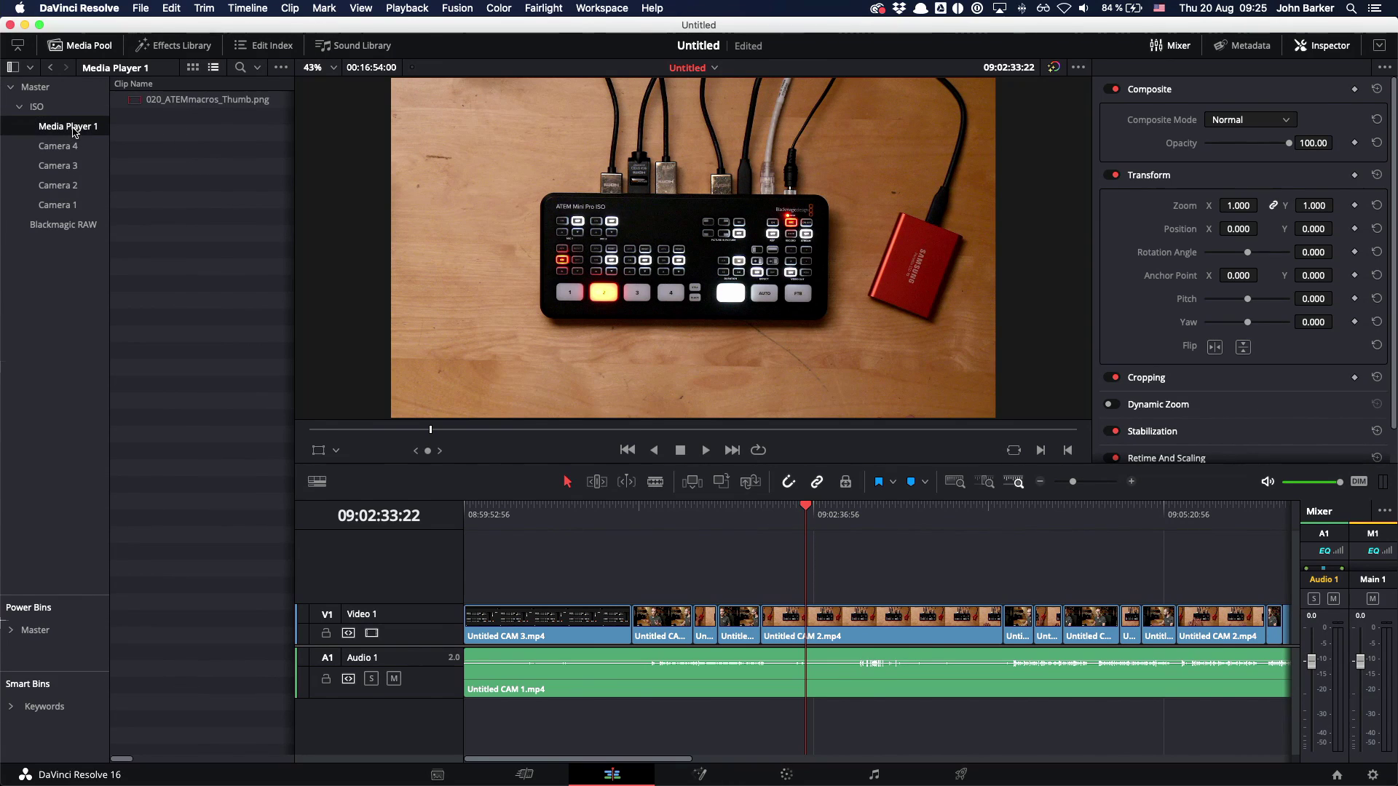
click(135, 107)
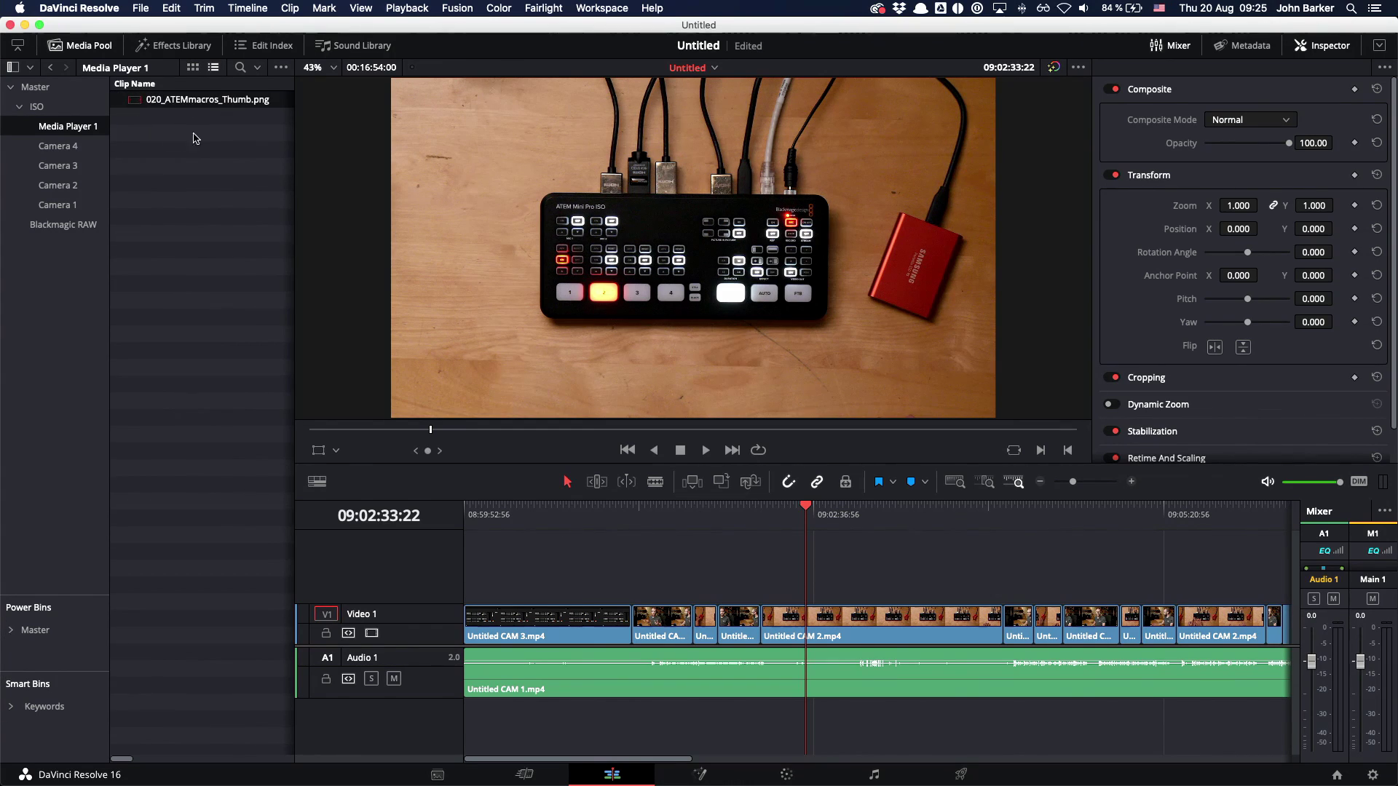
Open the Camera 4 bin and load Untitled CAM 4.mp4 into the source viewer
click(73, 146)
click(73, 165)
click(67, 187)
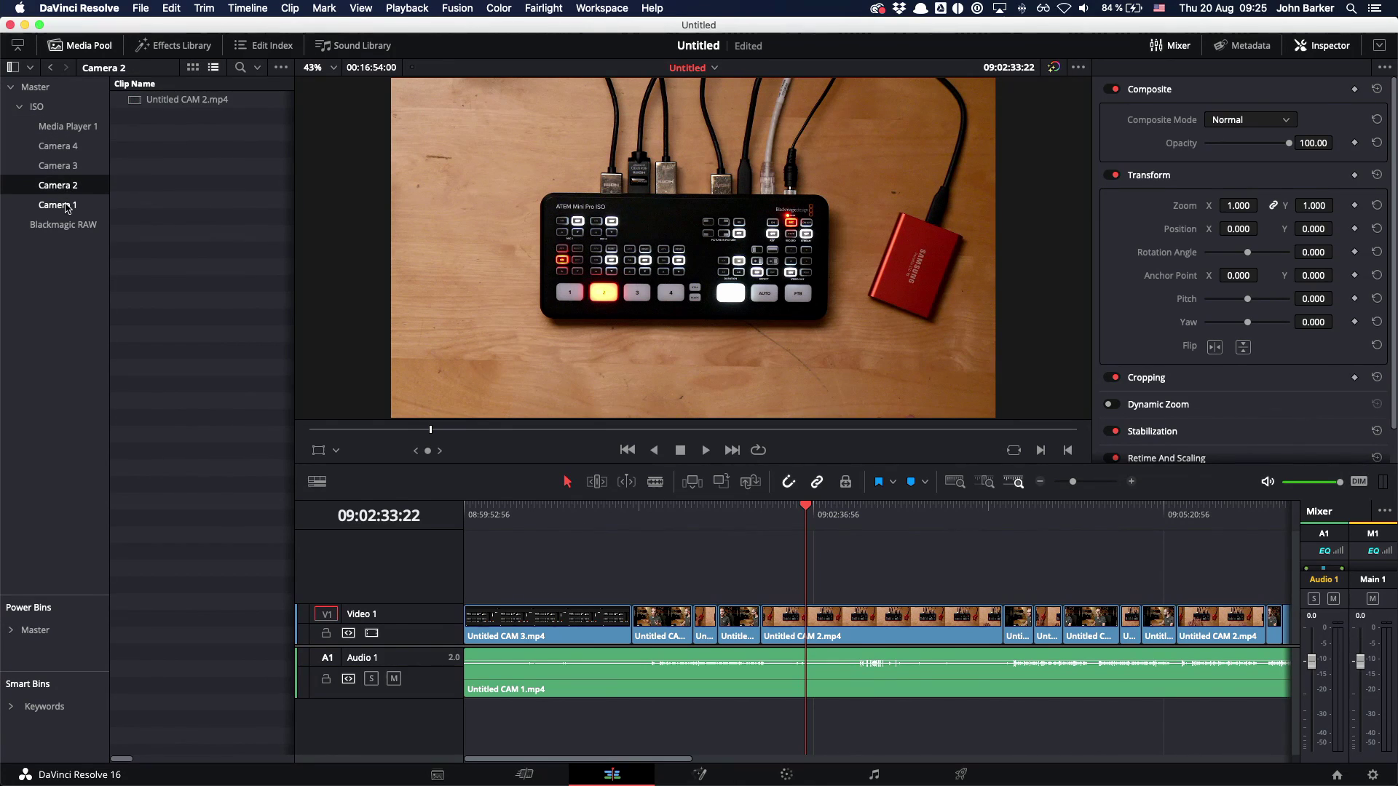
click(66, 207)
click(60, 150)
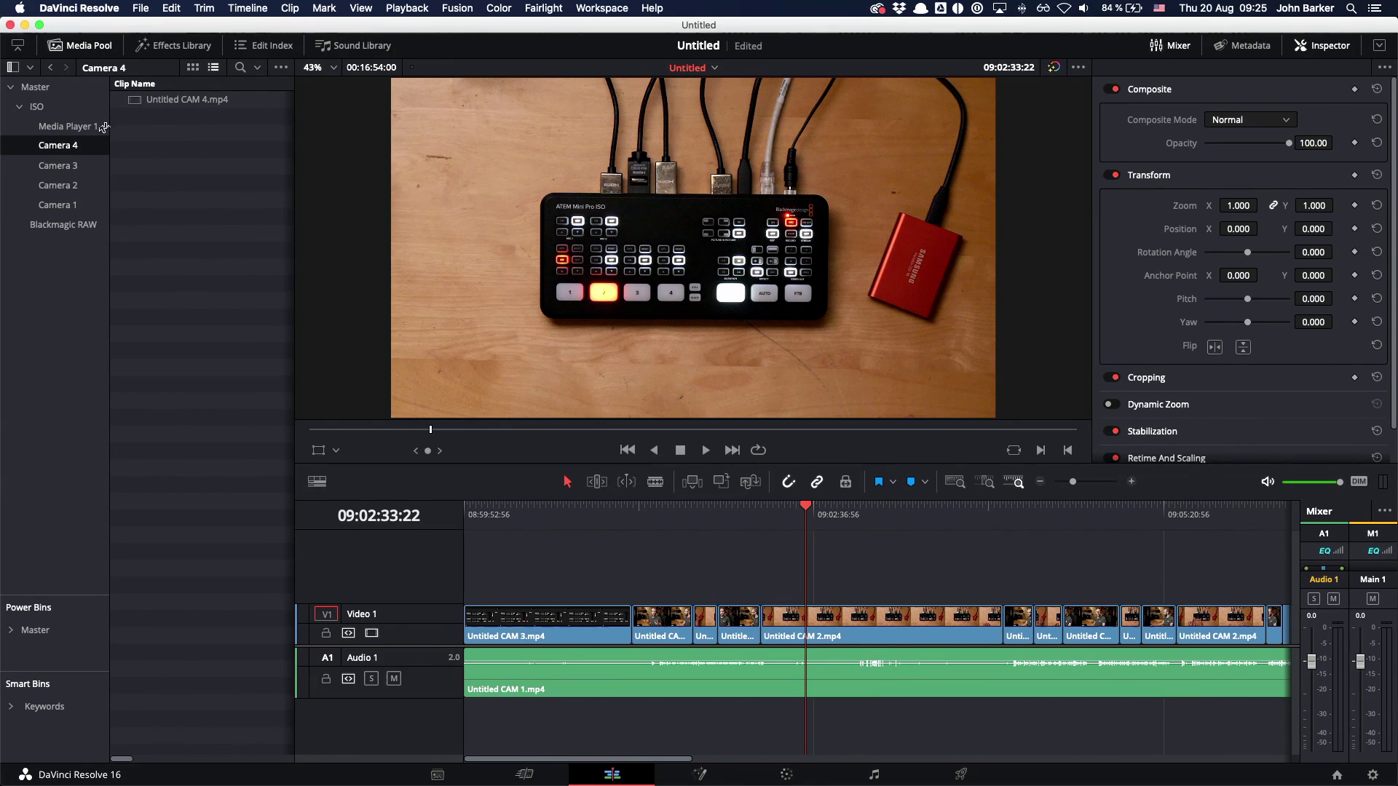
double_click(187, 99)
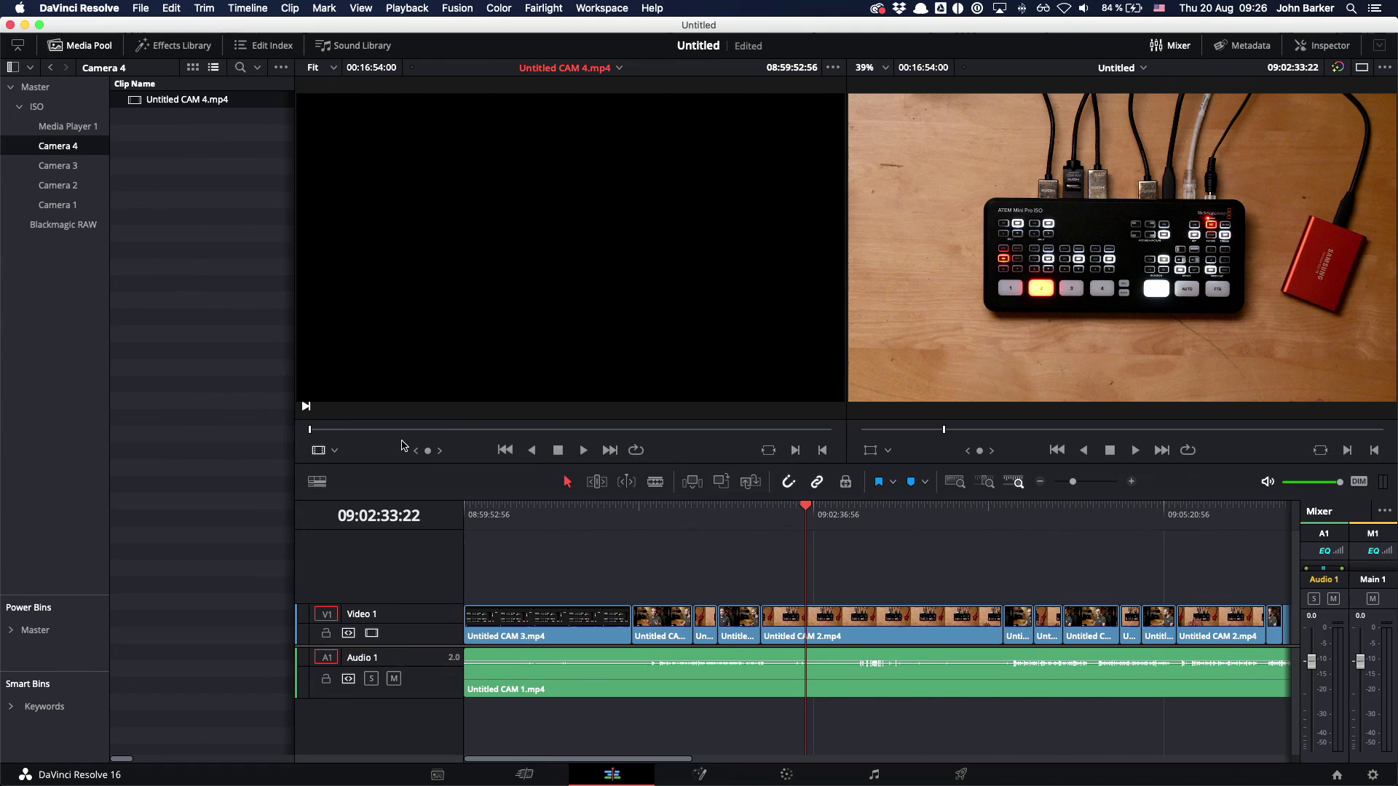
Skim the Camera 4 clip, then load Untitled CAM 3.mp4 and scrub through it
drag(440, 429, 511, 430)
click(59, 165)
click(445, 430)
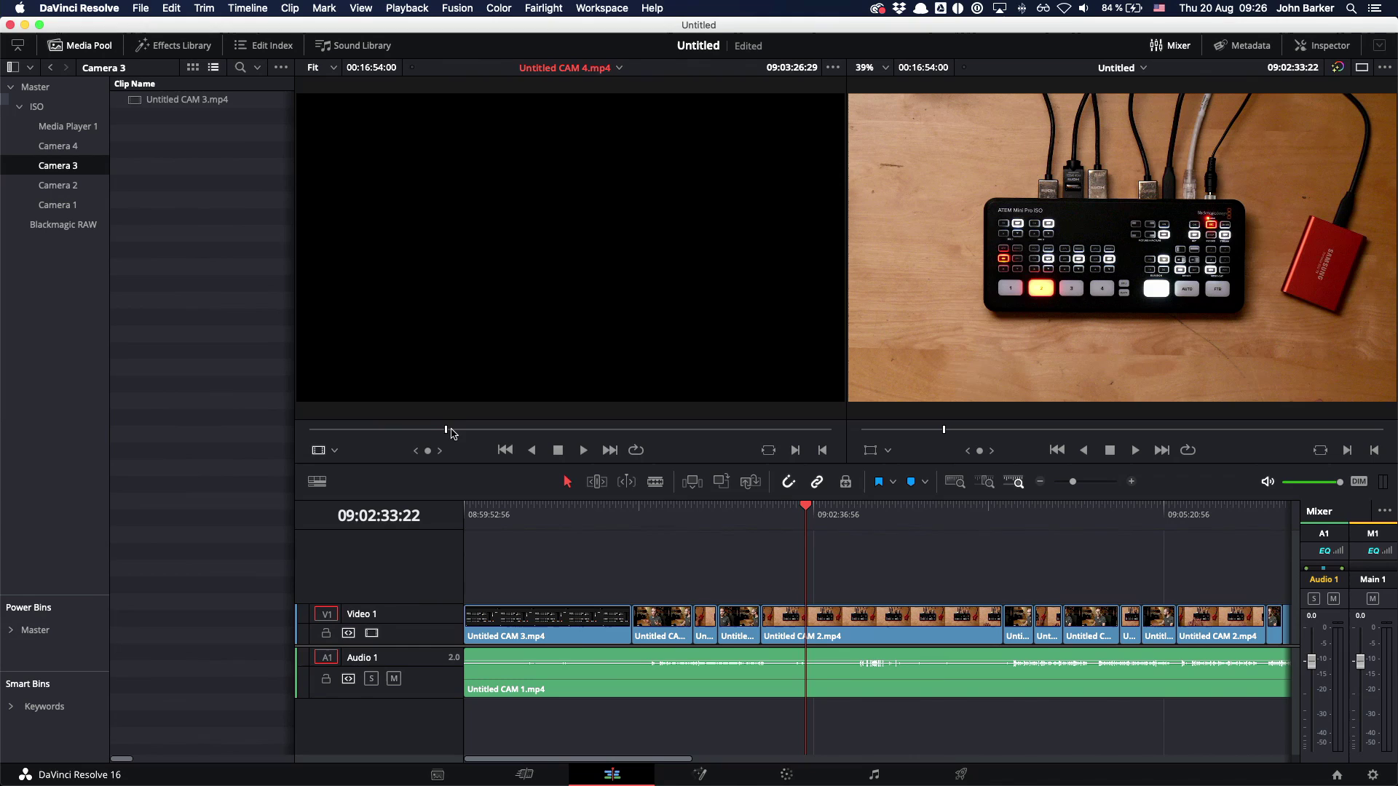
double_click(139, 106)
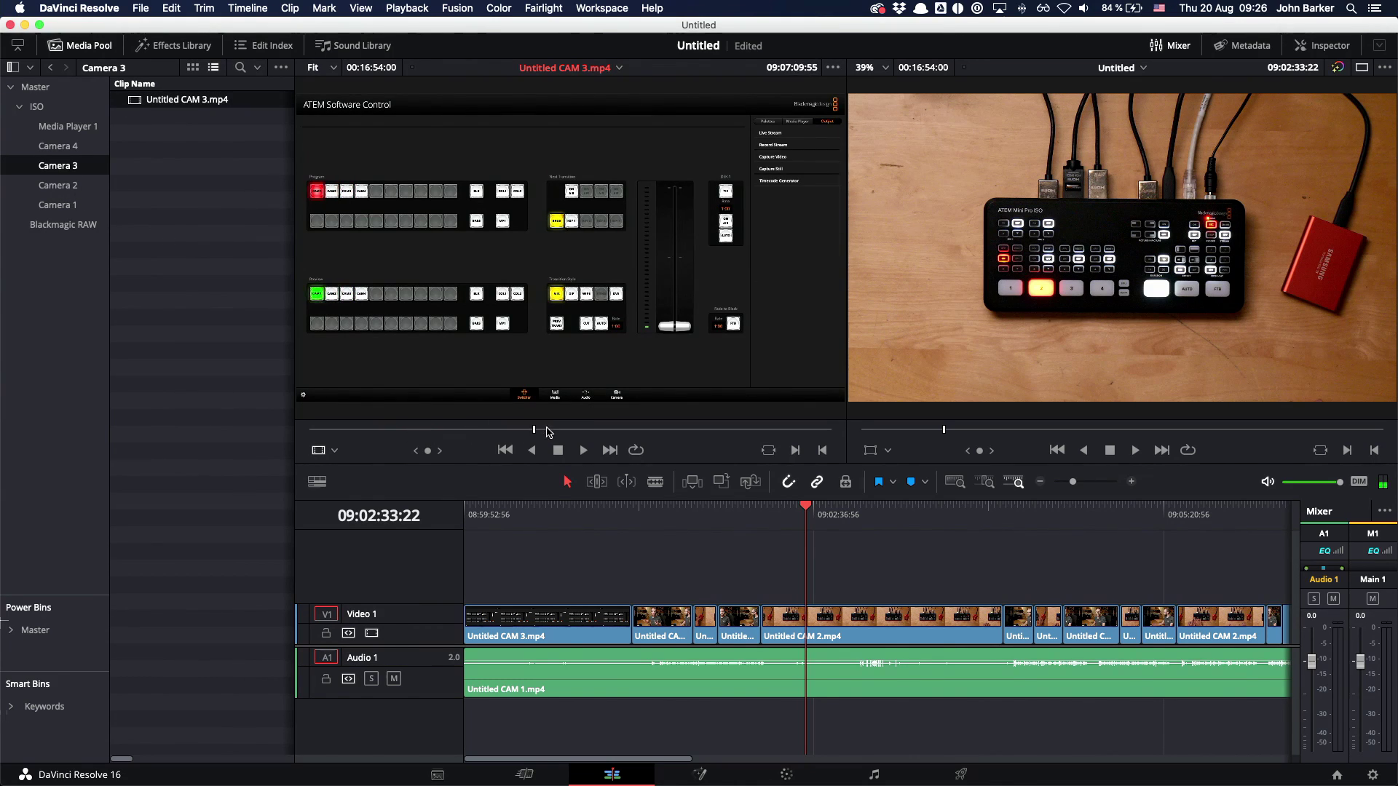
click(615, 429)
click(478, 430)
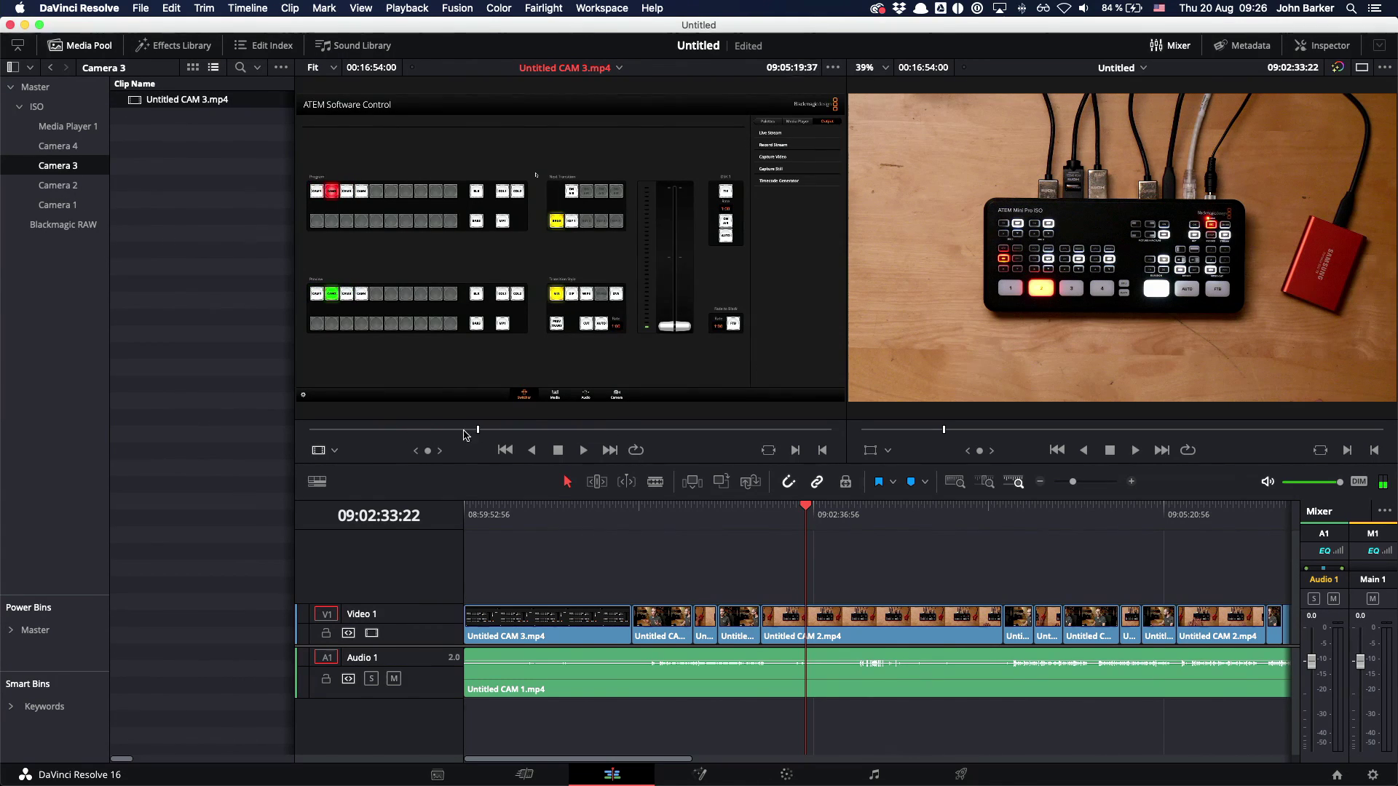
Return from the Blackmagic RAW bin to Master and select the Untitled timeline
click(65, 231)
click(35, 87)
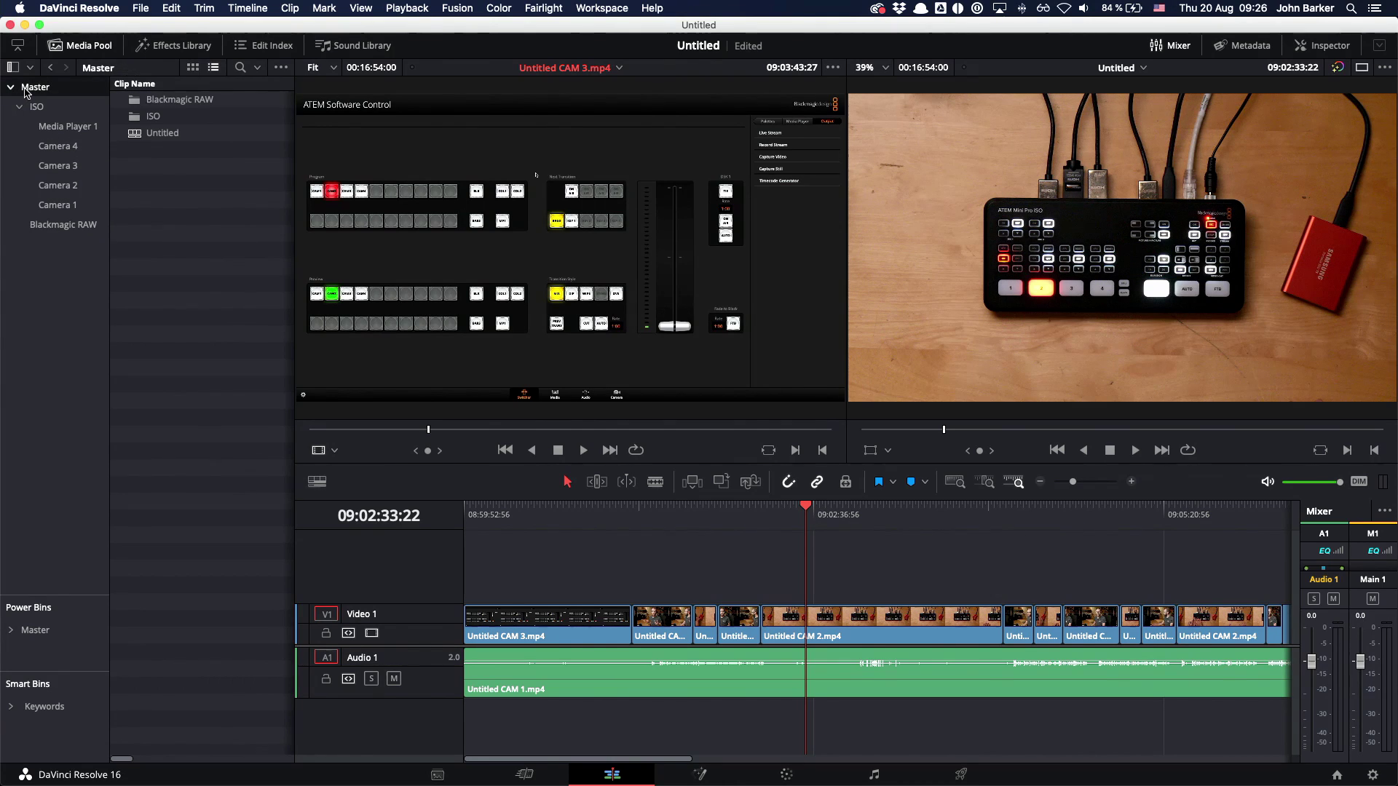
click(159, 134)
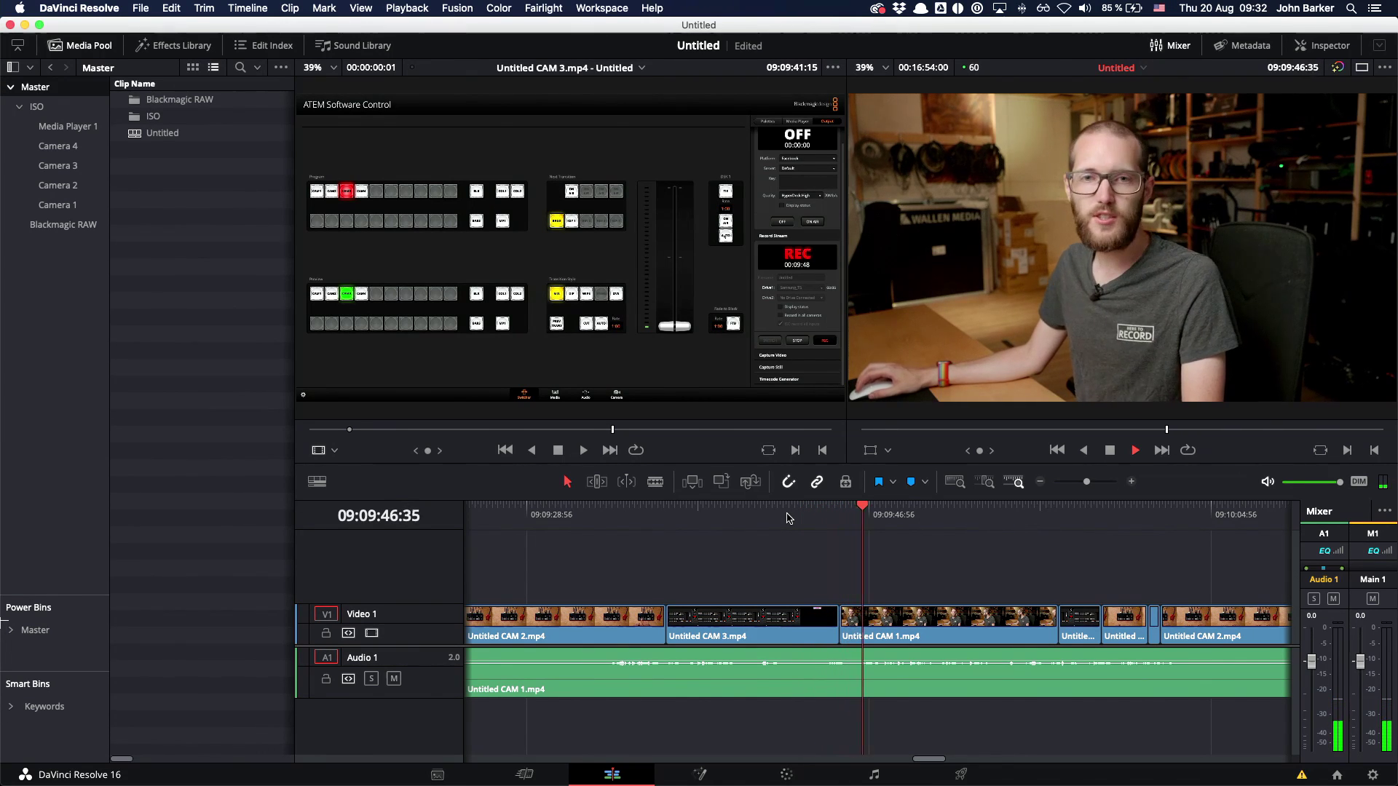
Stop timeline playback at 09:09:48:03
key(space)
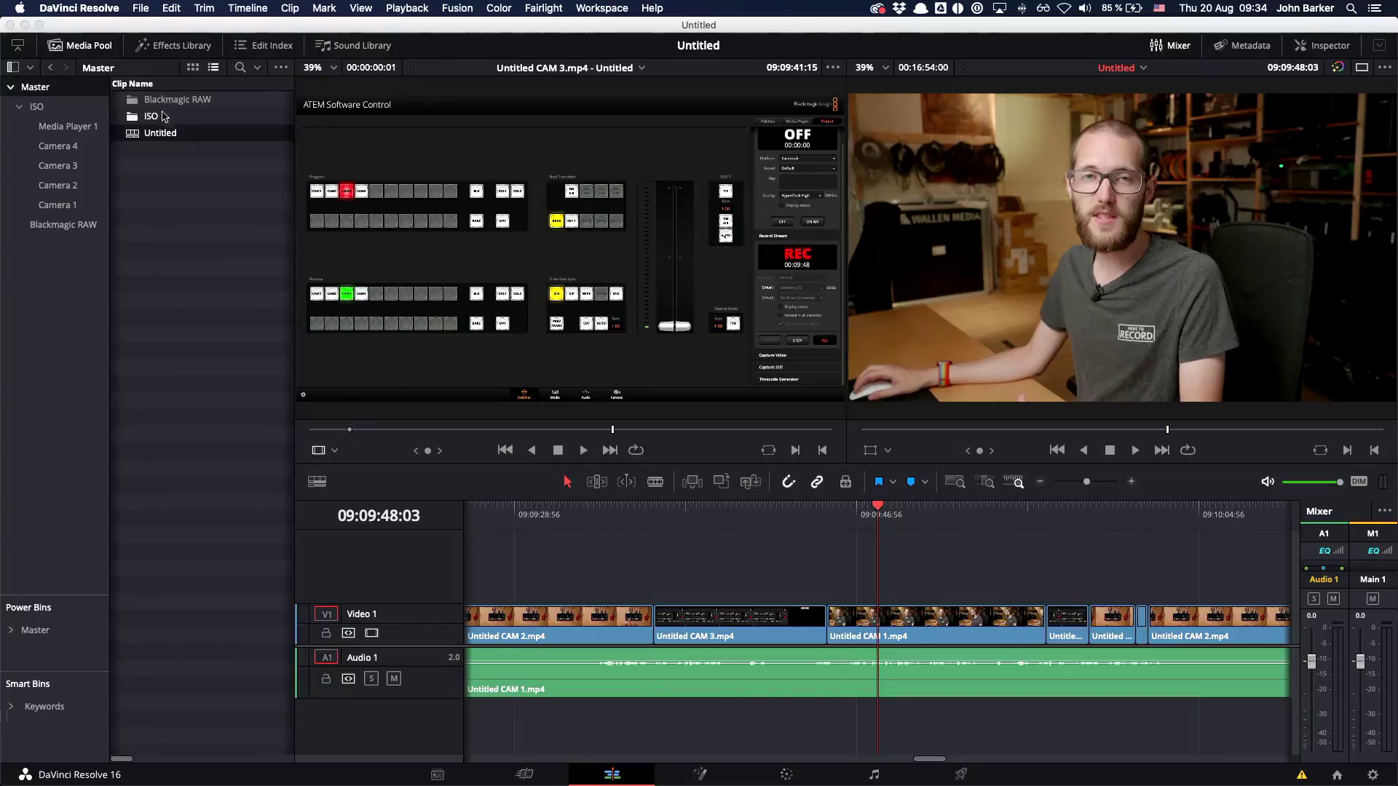
Export the timeline through File > Export AAF, XML as FCPXML 1.8 named Untitled (Resolve)
click(141, 8)
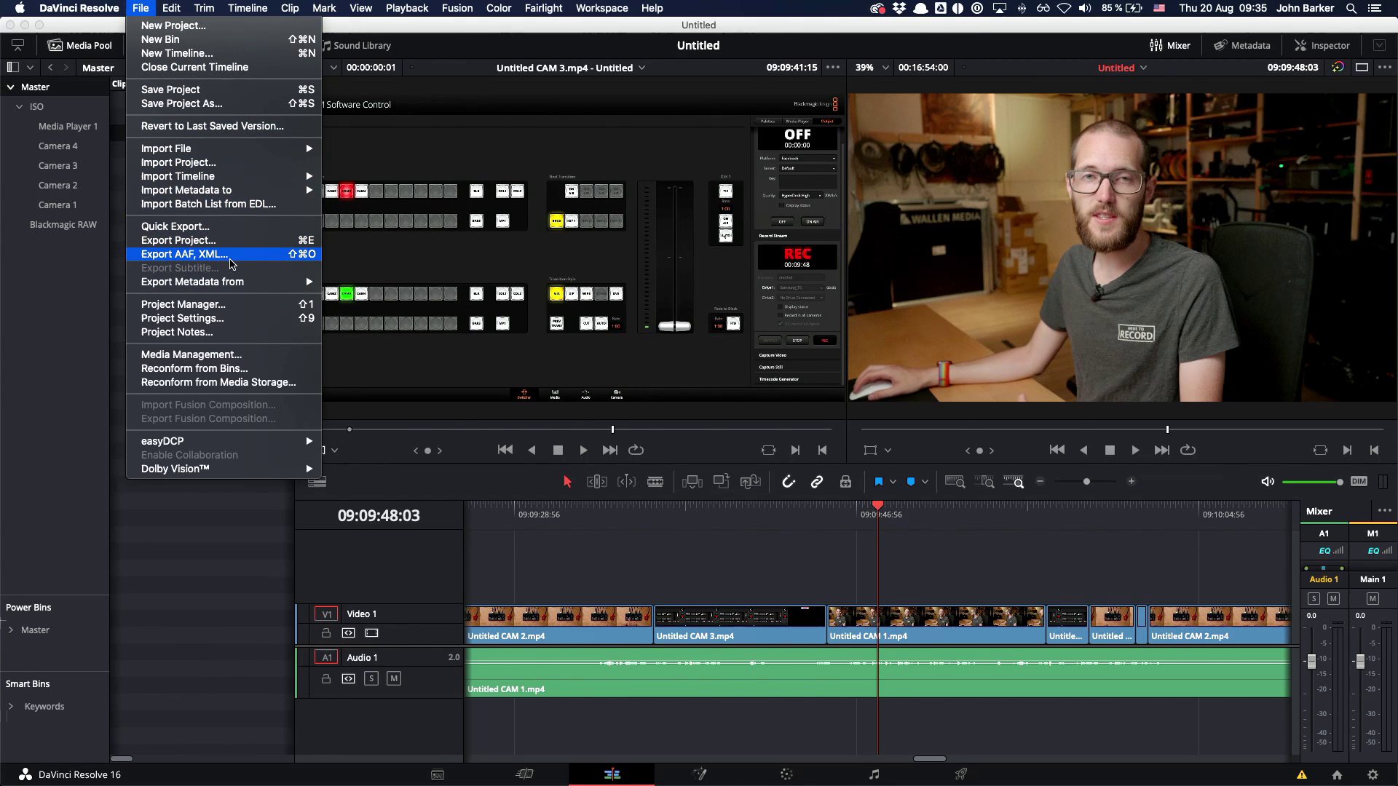
click(209, 256)
click(692, 426)
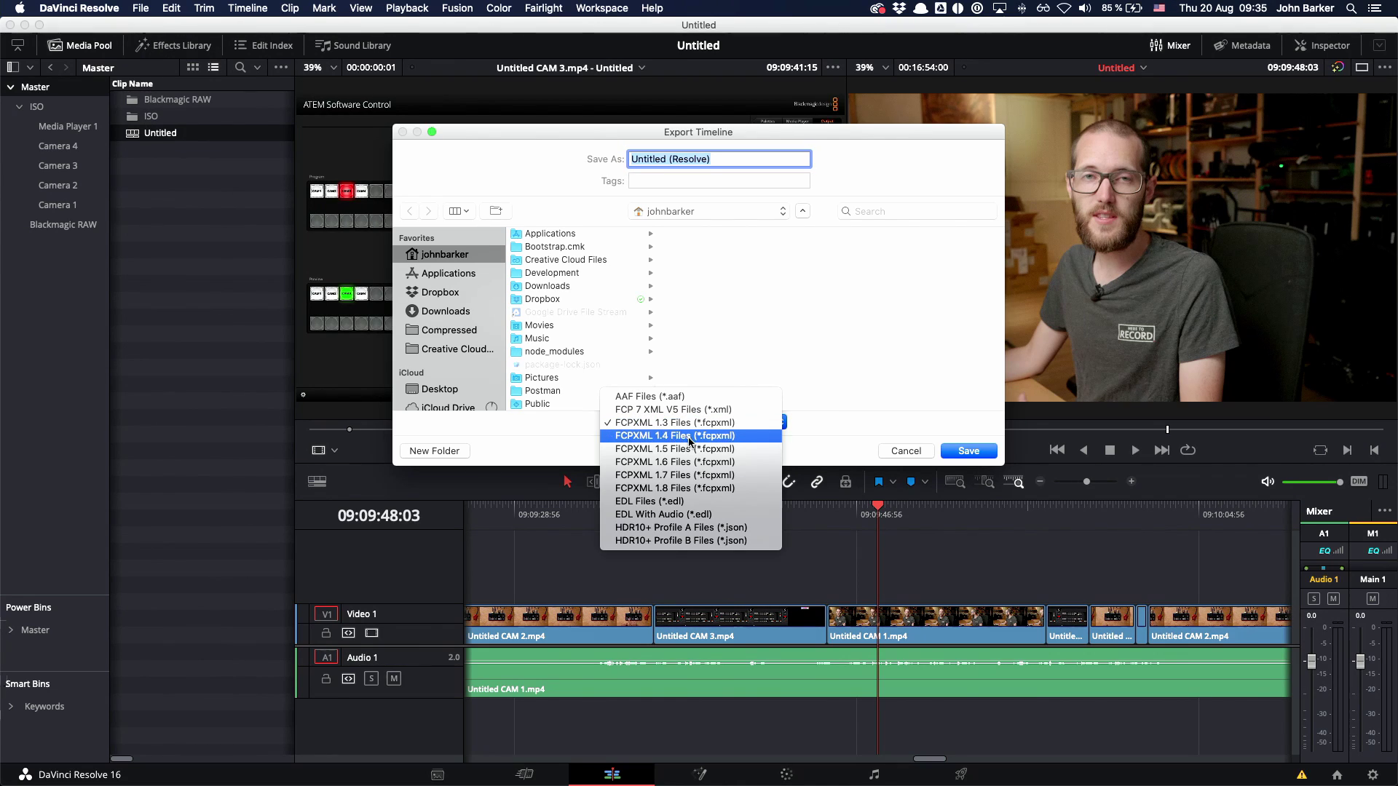
click(669, 489)
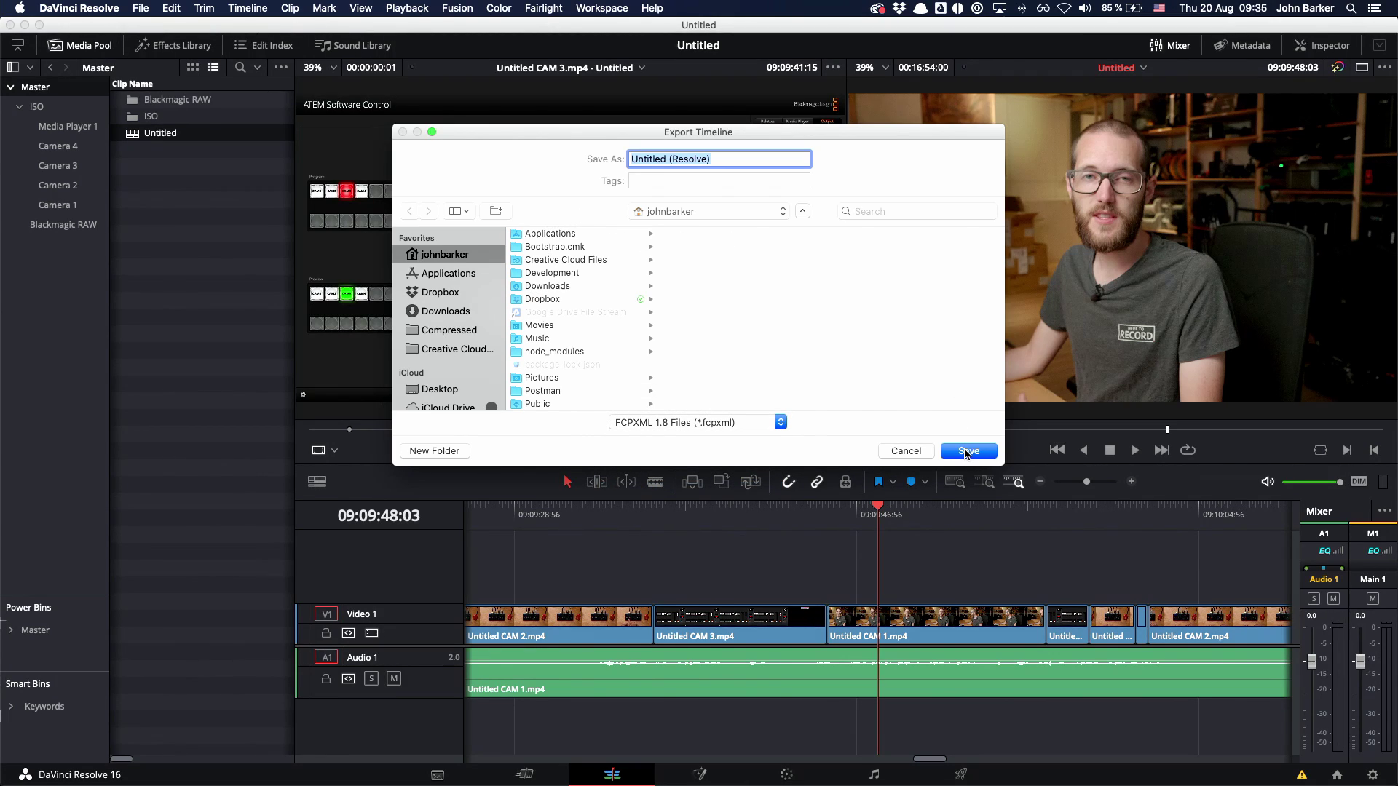
click(971, 456)
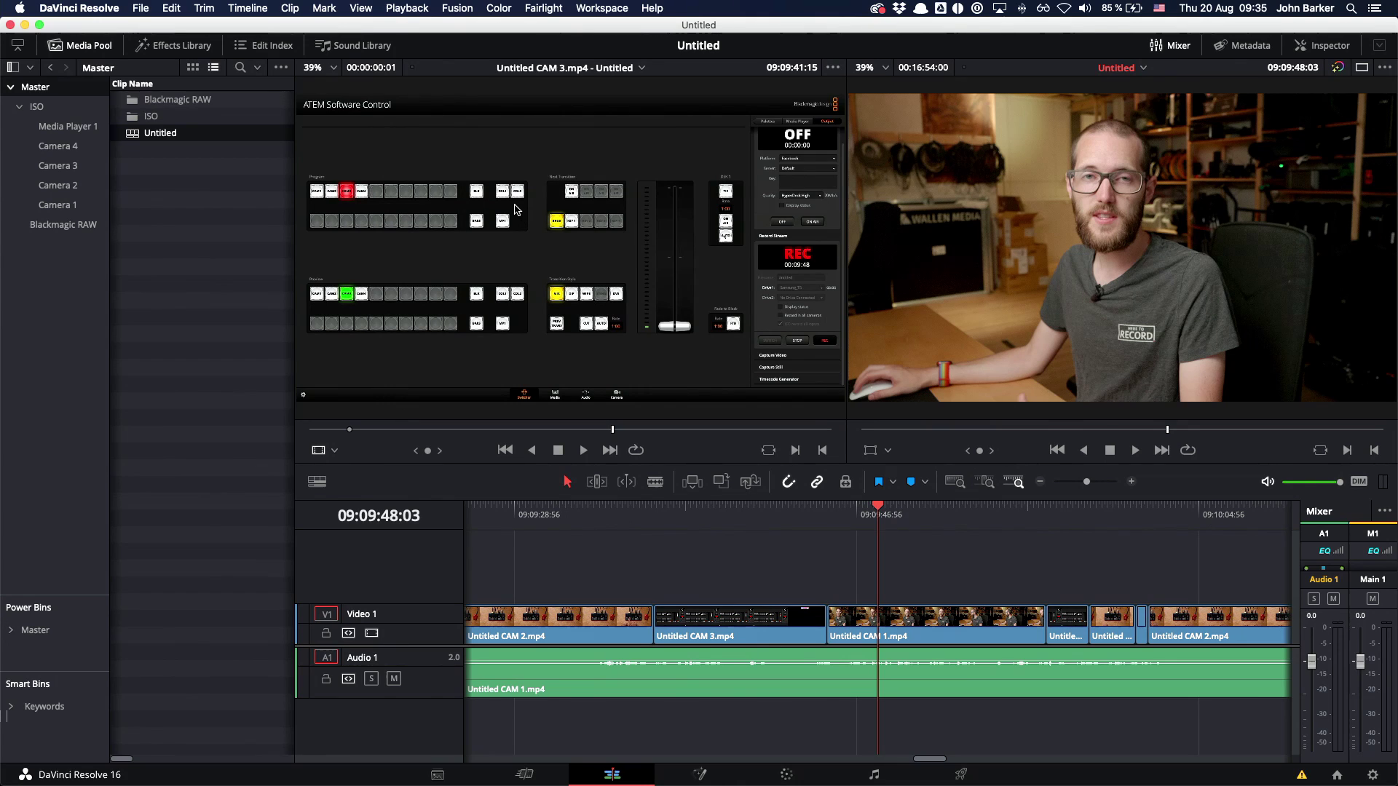
Hide Resolve and open Untitled (Resolve).fcpxml from the home folder in Final Cut Pro
key(cmd+h)
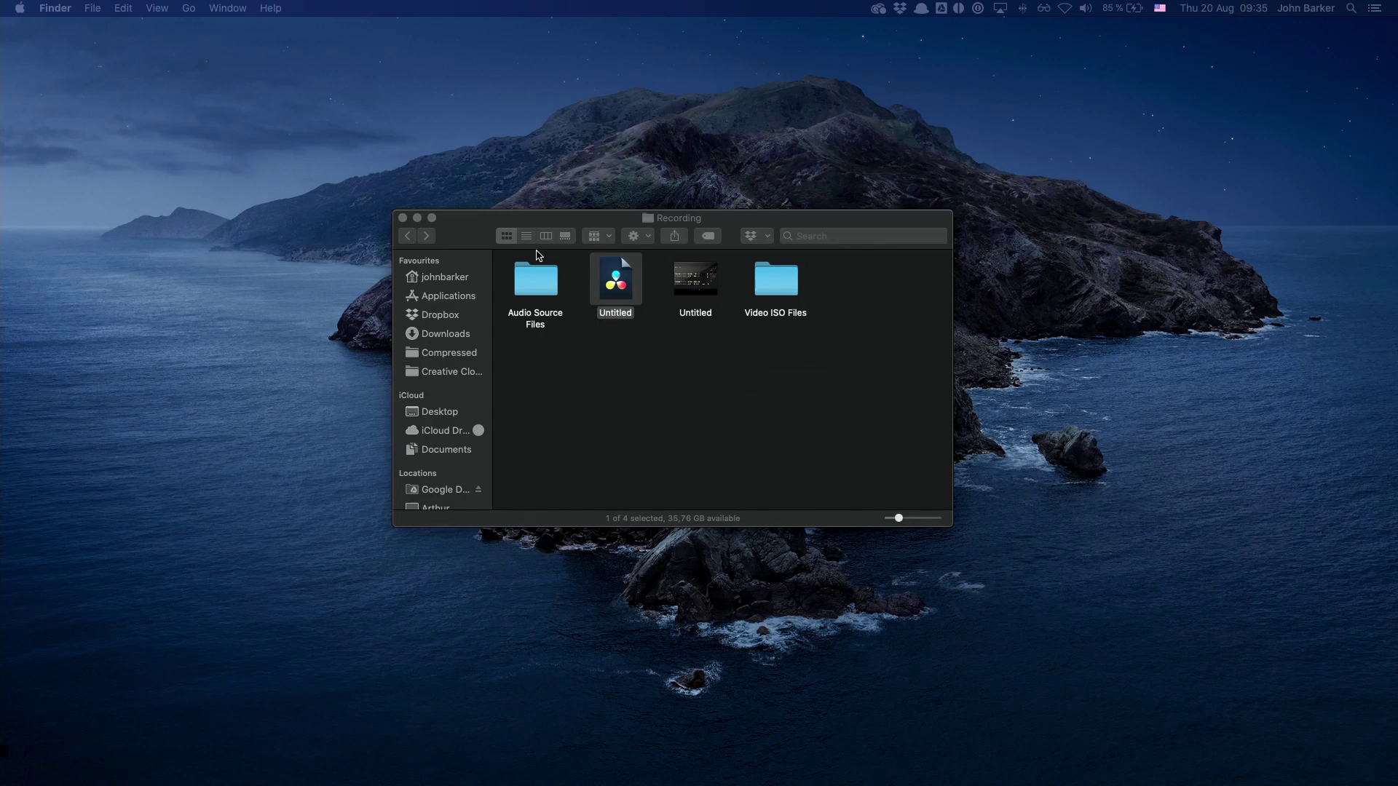
click(648, 397)
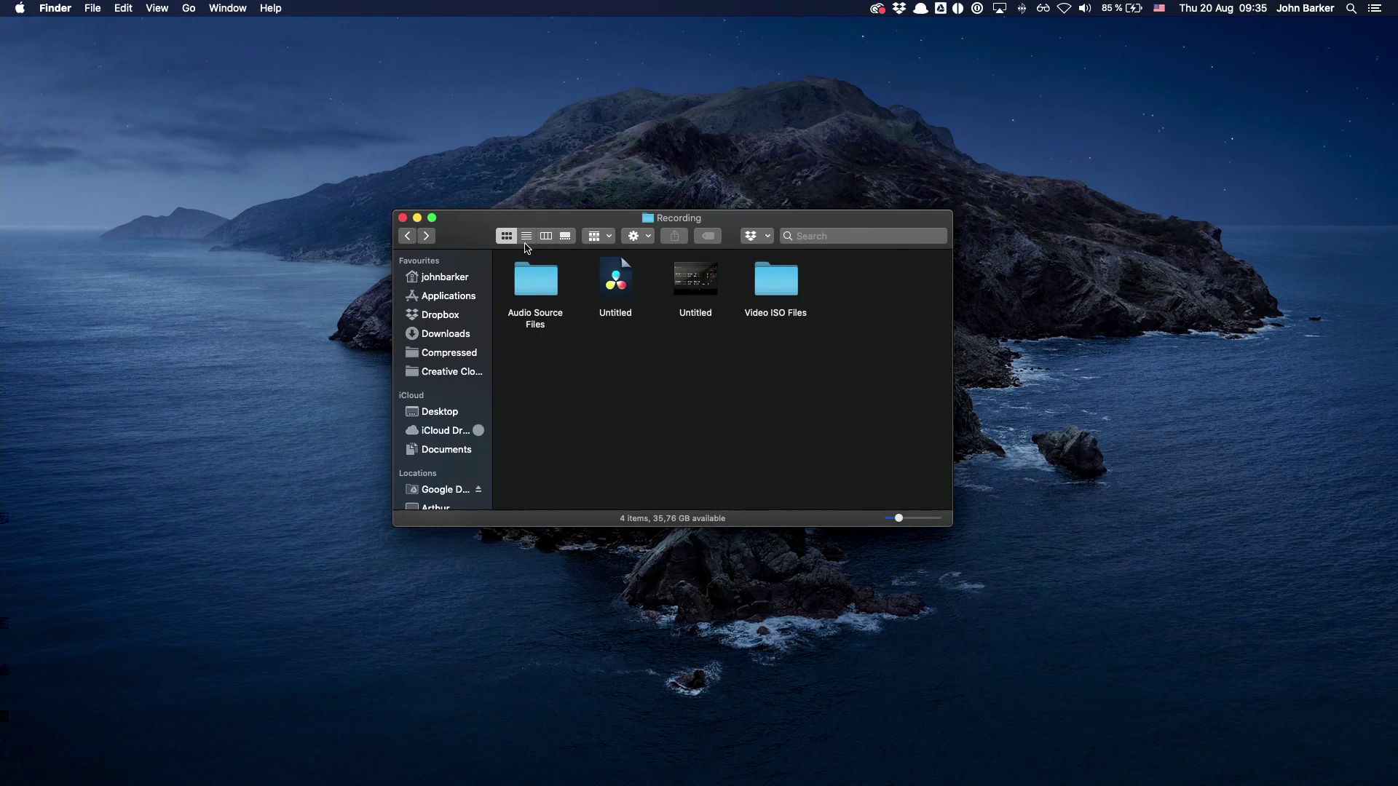
click(407, 236)
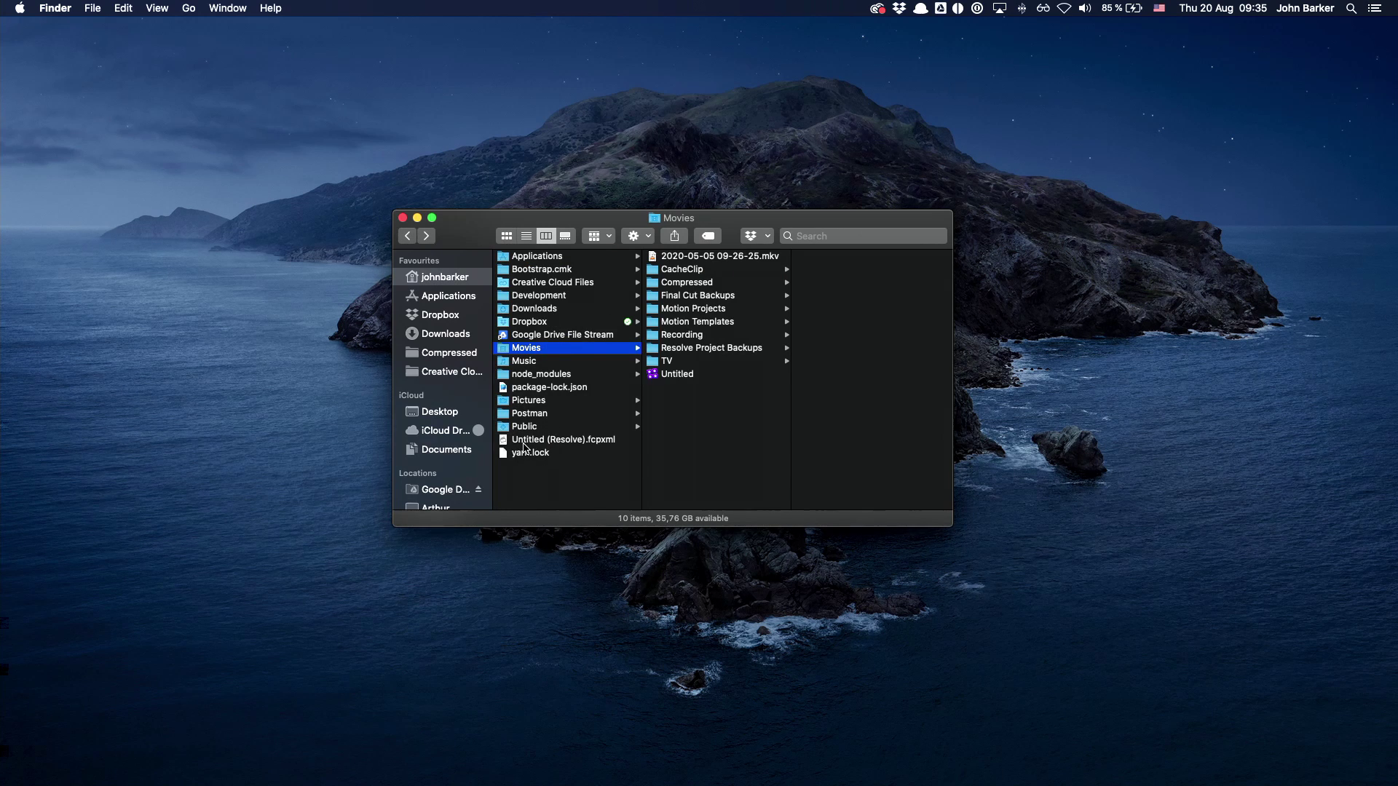
click(518, 440)
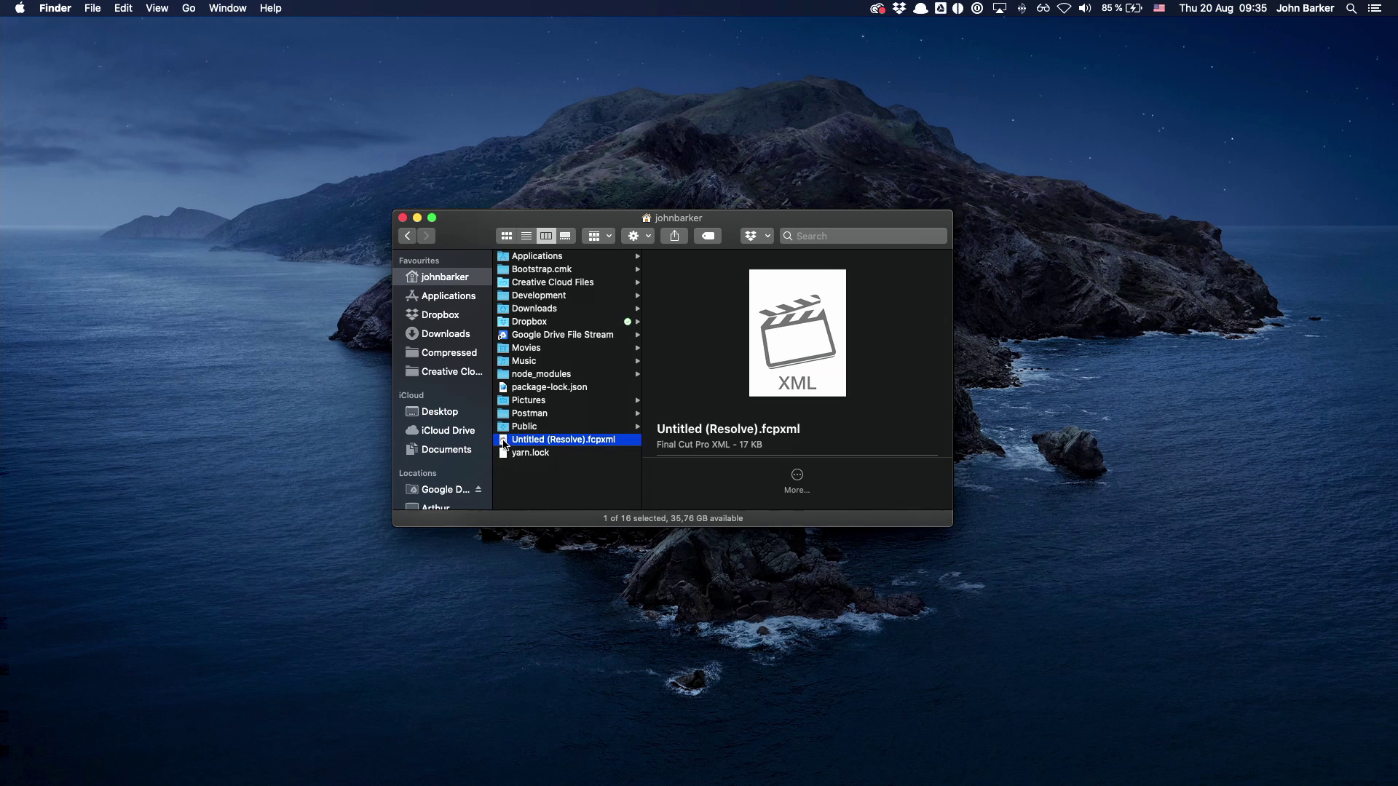
double_click(503, 445)
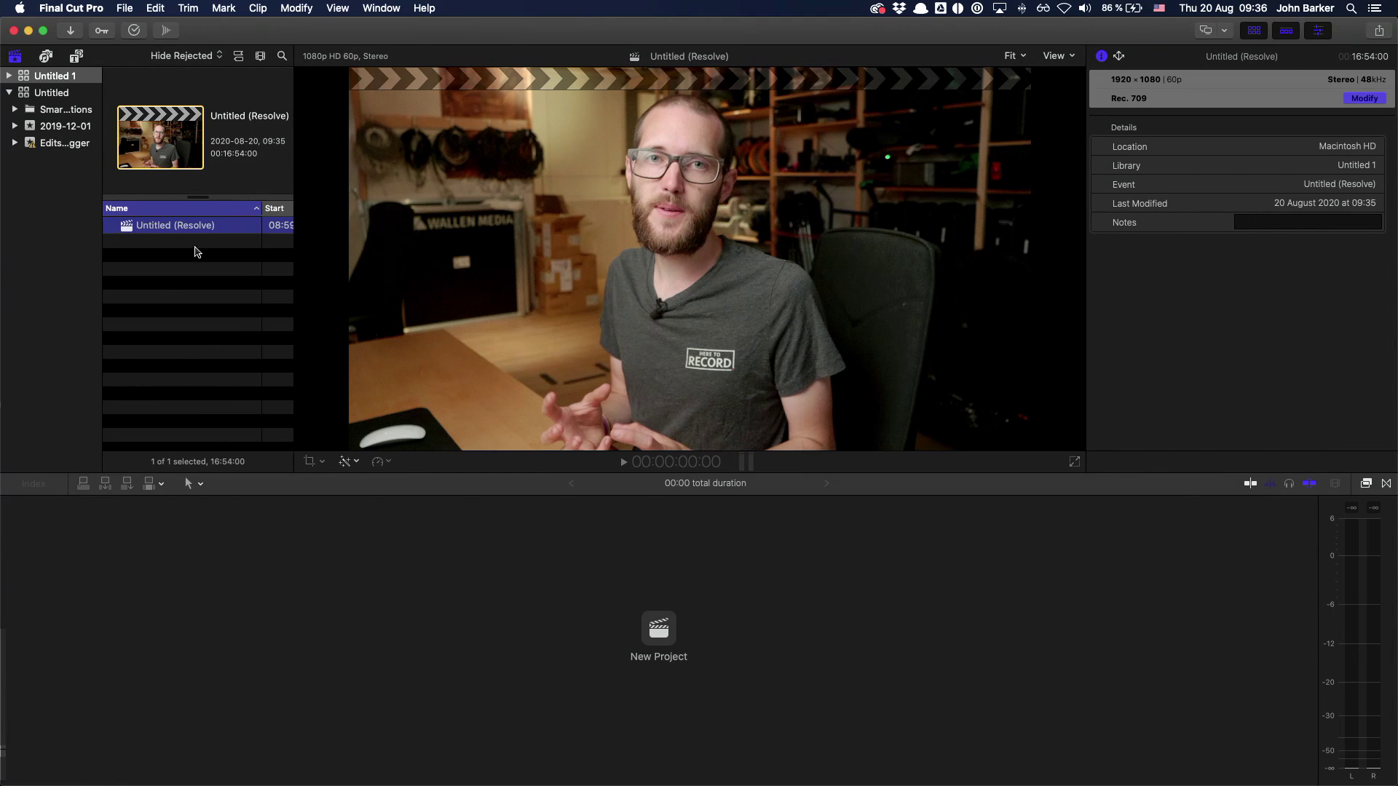
Open the Untitled (Resolve) project and skim its timeline to a cut mid-timeline
double_click(126, 230)
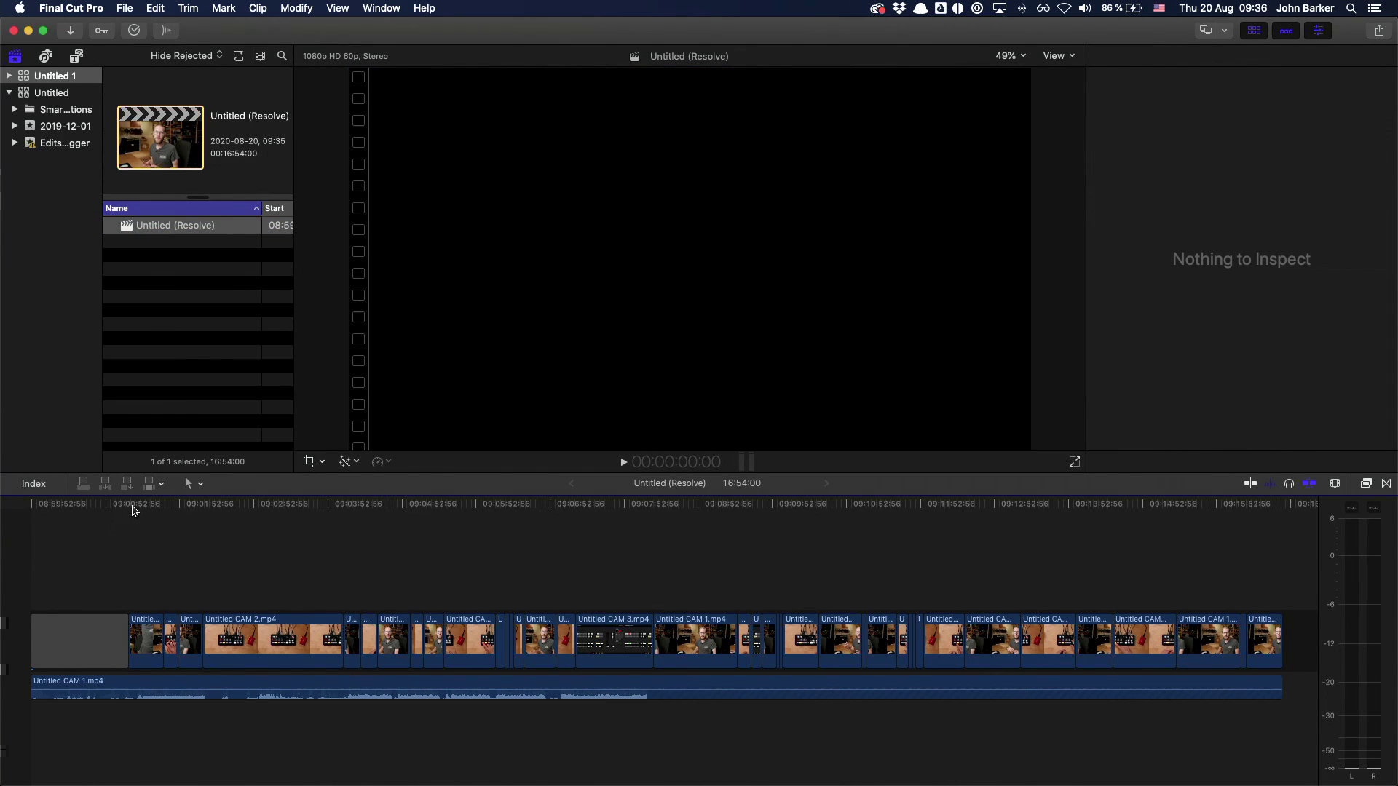
click(178, 504)
drag(184, 508, 107, 530)
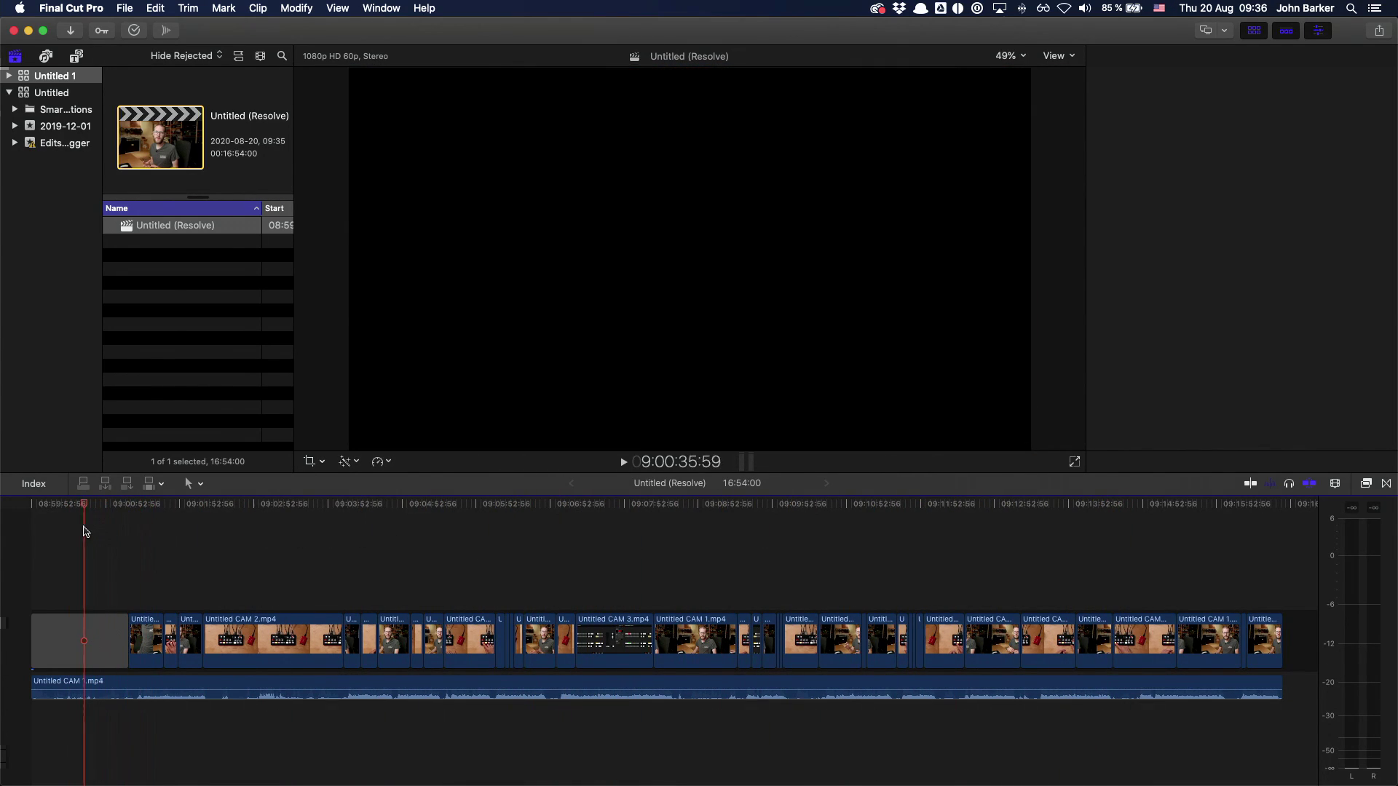
click(88, 640)
click(782, 504)
drag(687, 505, 736, 505)
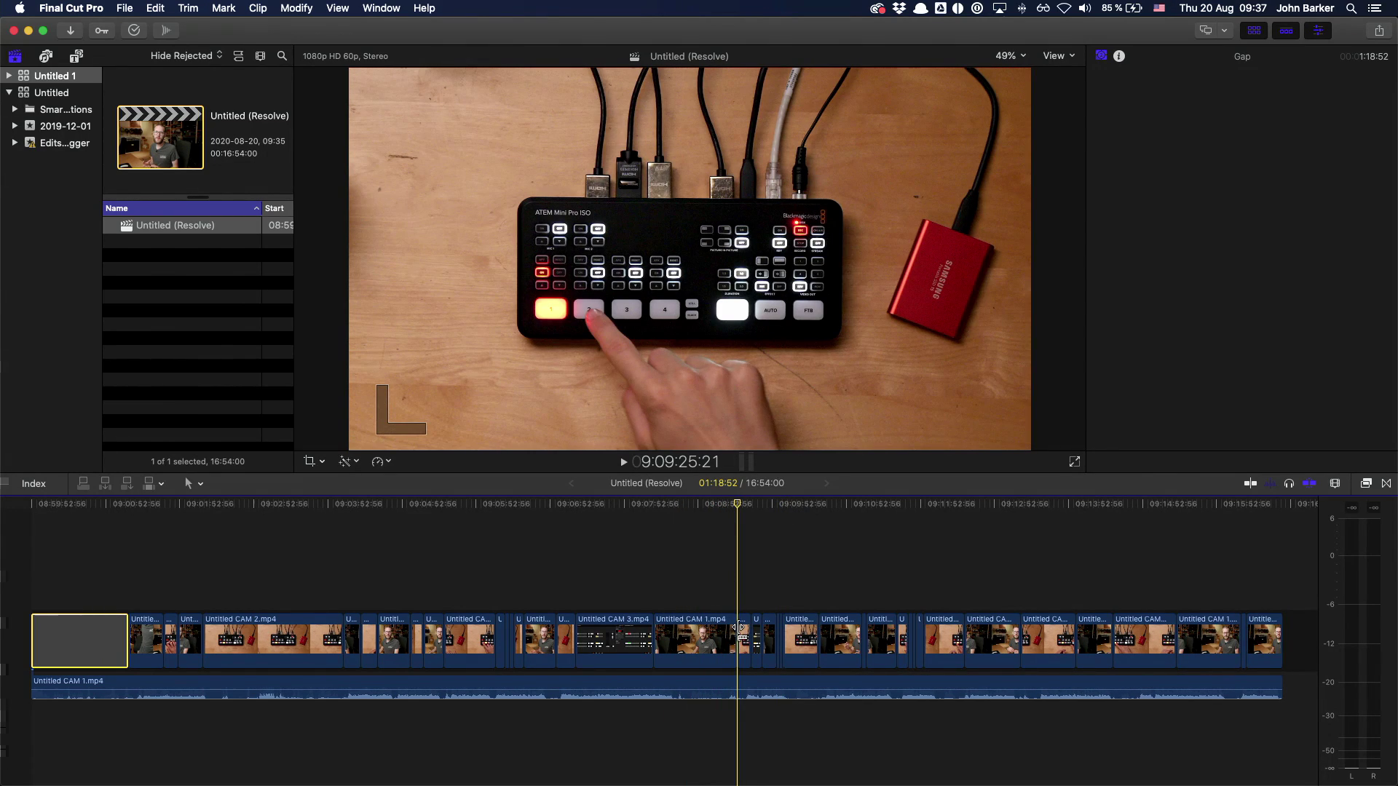
With the Trim tool, roll the cut between two camera angles slightly earlier, near Untitled CAM 3.mp4
key(t)
drag(740, 628, 699, 629)
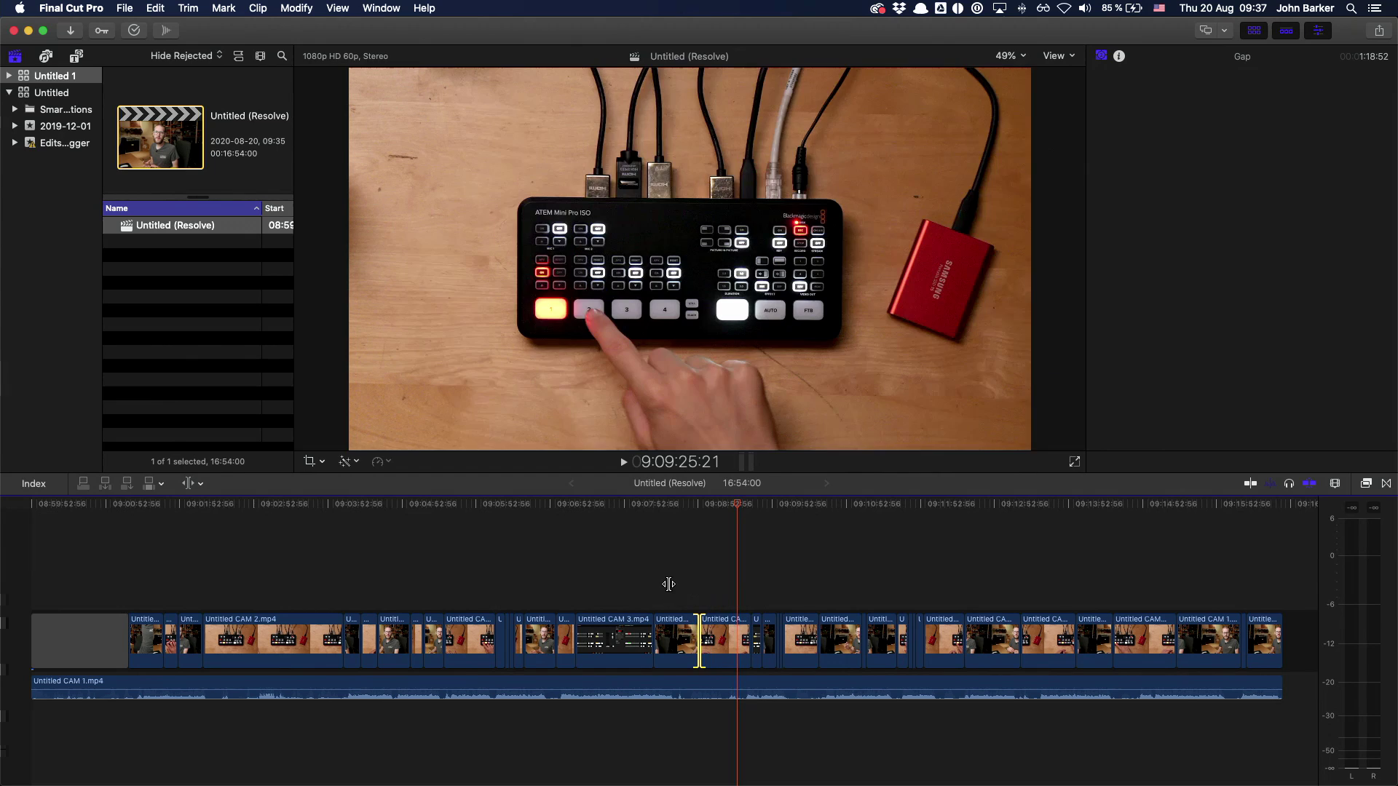
drag(571, 588, 590, 633)
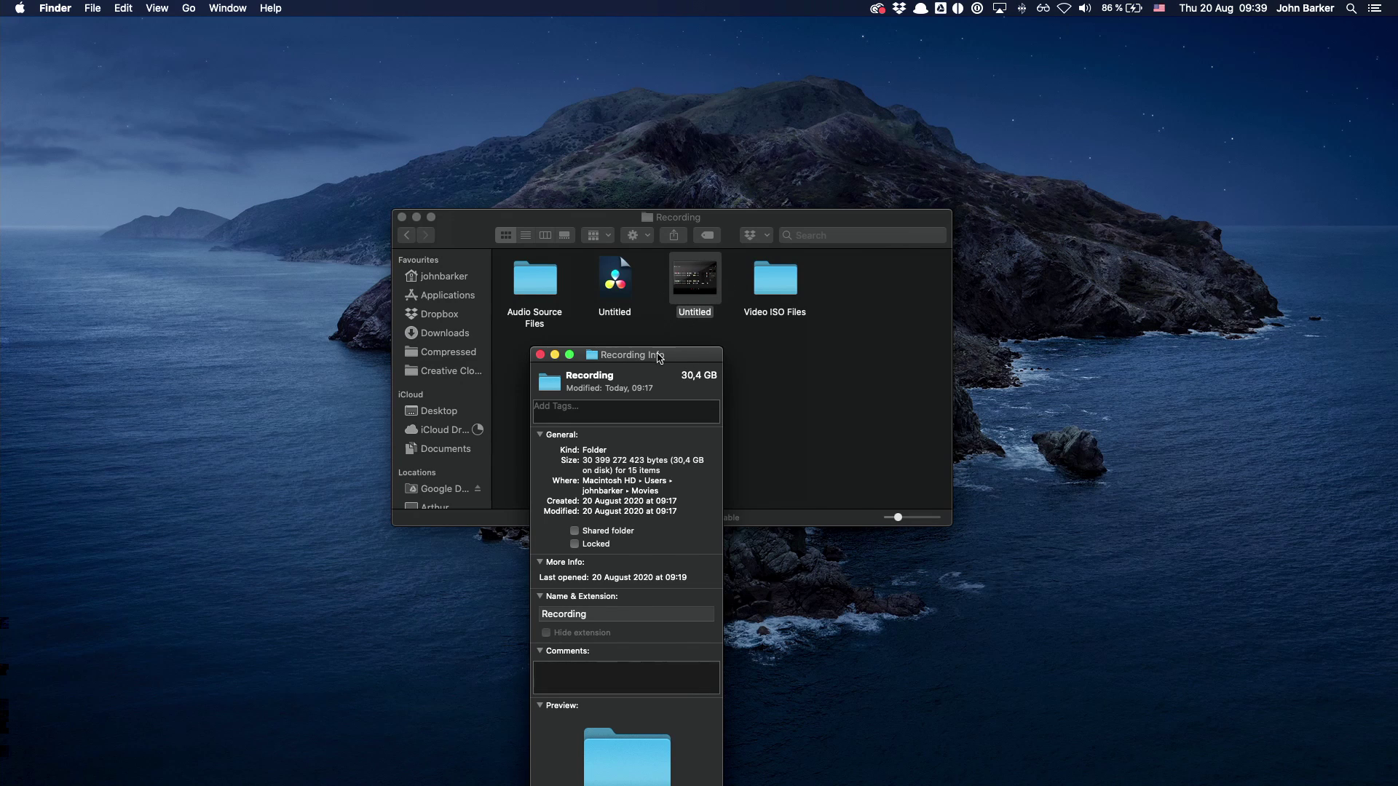
Place the Recording folder's info window (30,4 GB, 15 items) left of the Finder window
drag(677, 361, 346, 224)
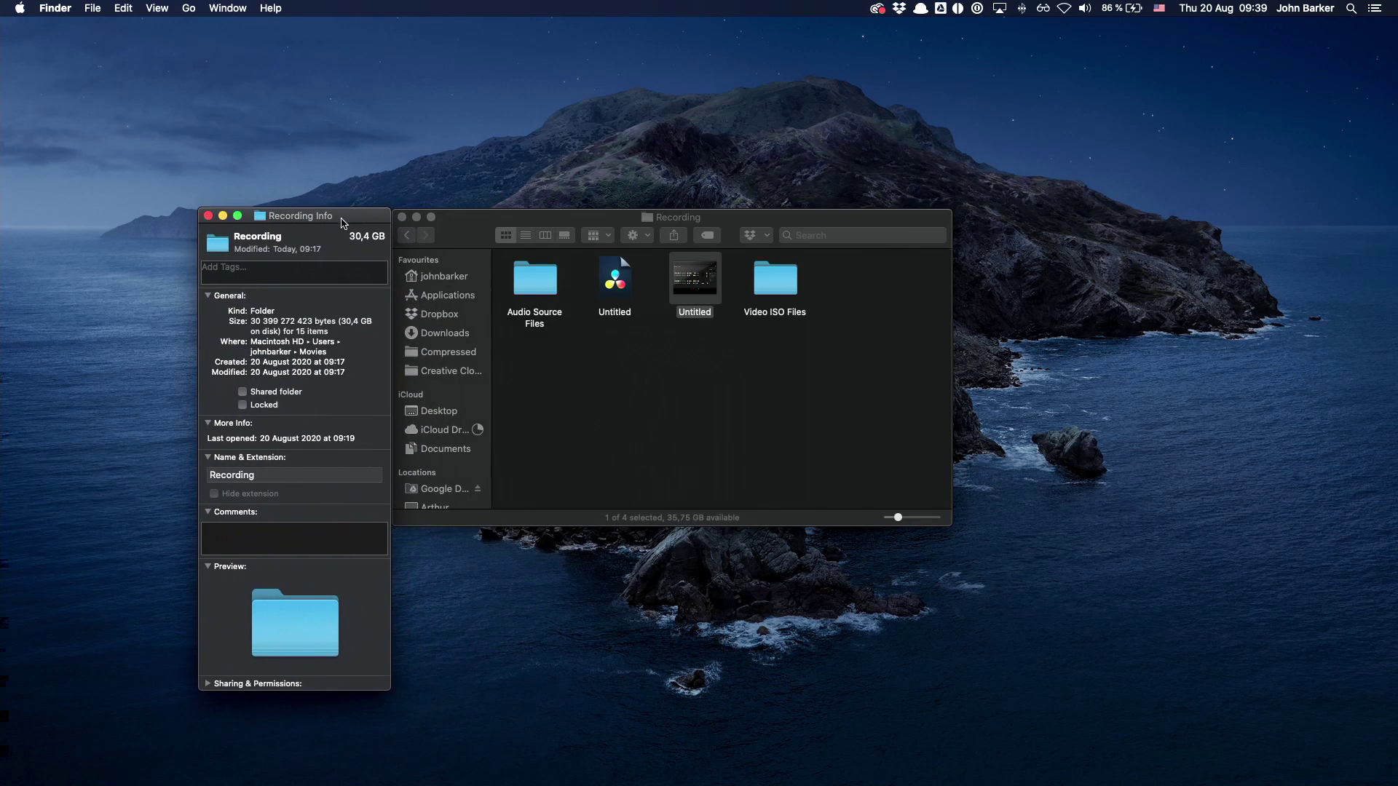